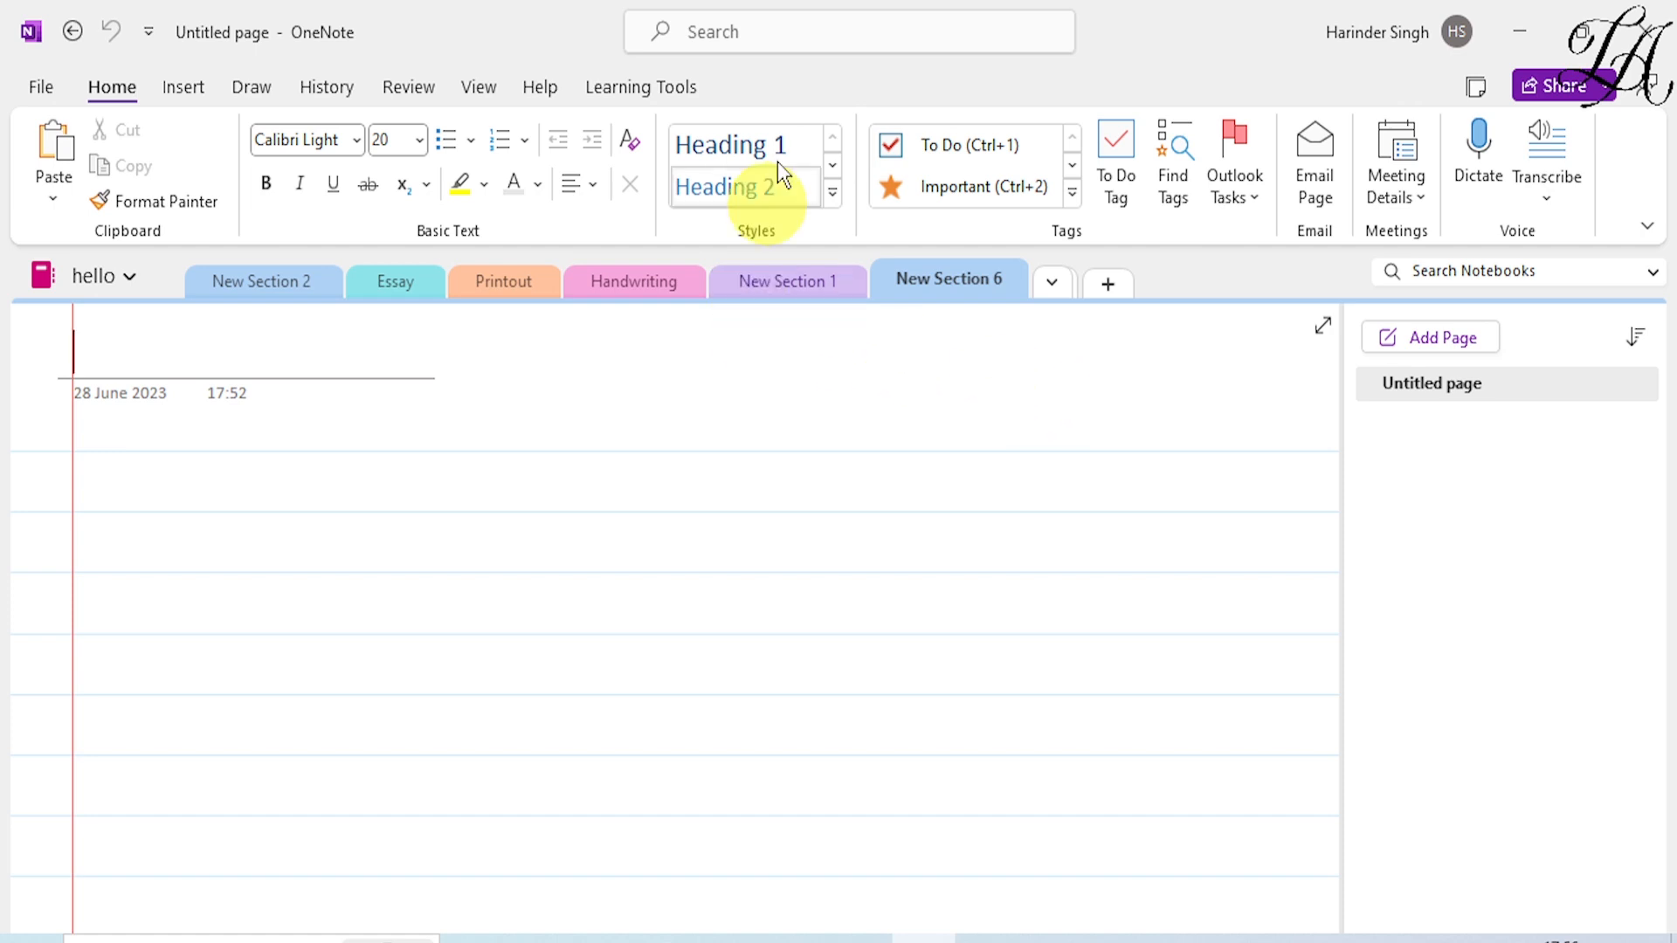
Set the tabs layout to Vertical Tabs and dismiss the tip about hiding notebooks
left_click(474, 86)
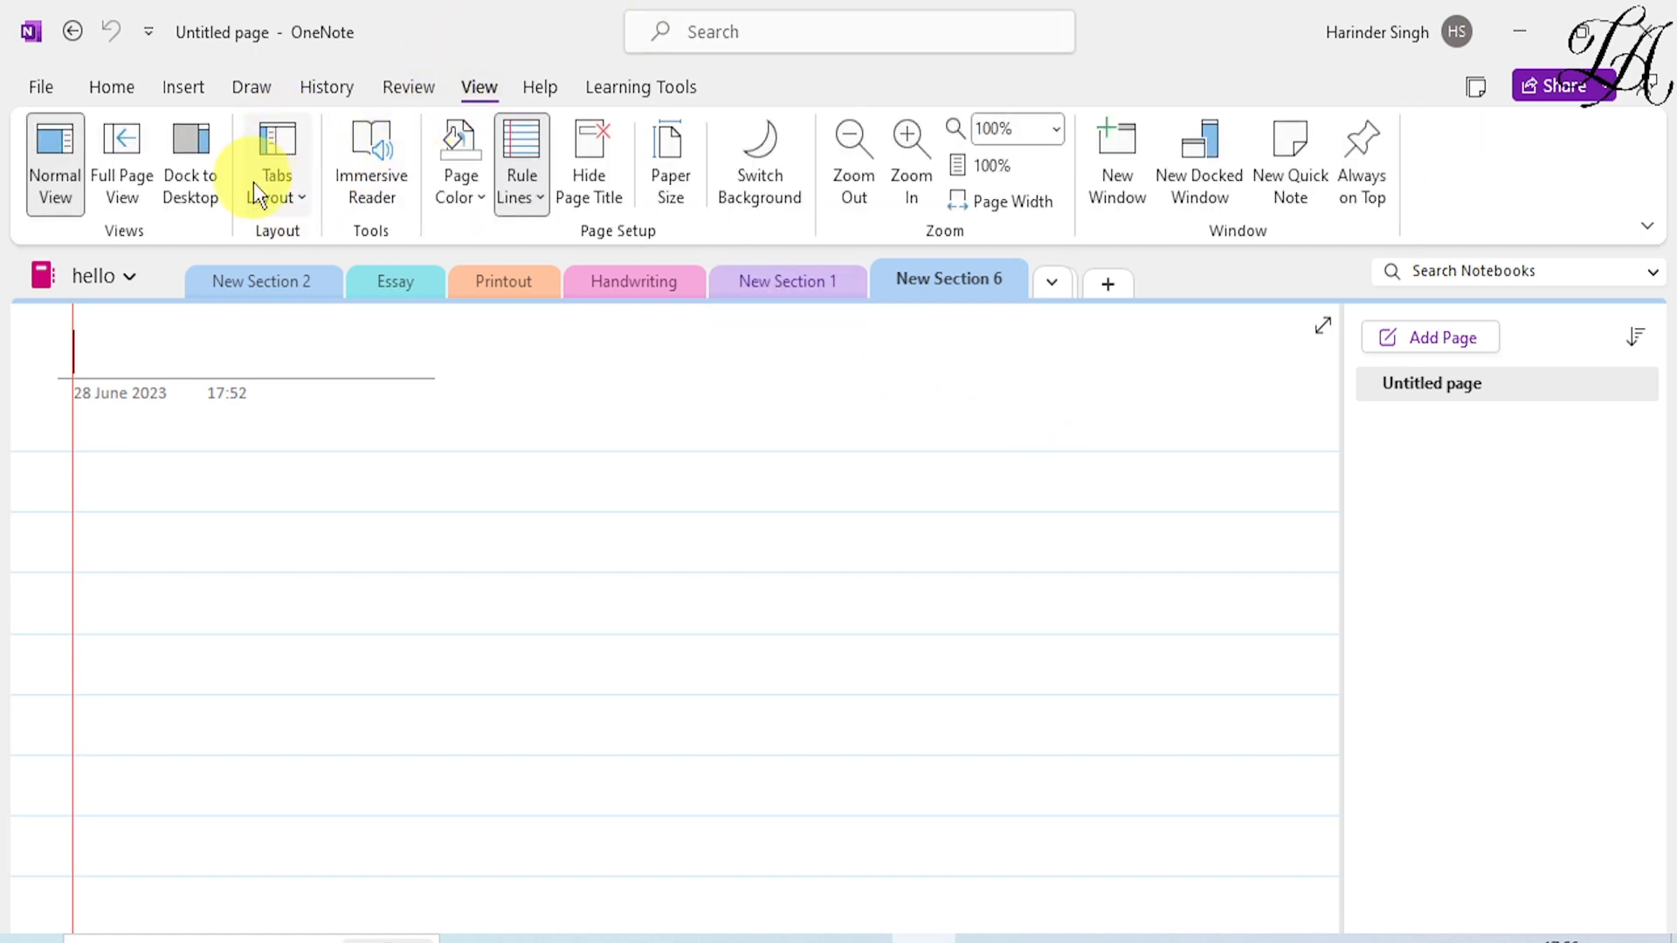
left_click(297, 198)
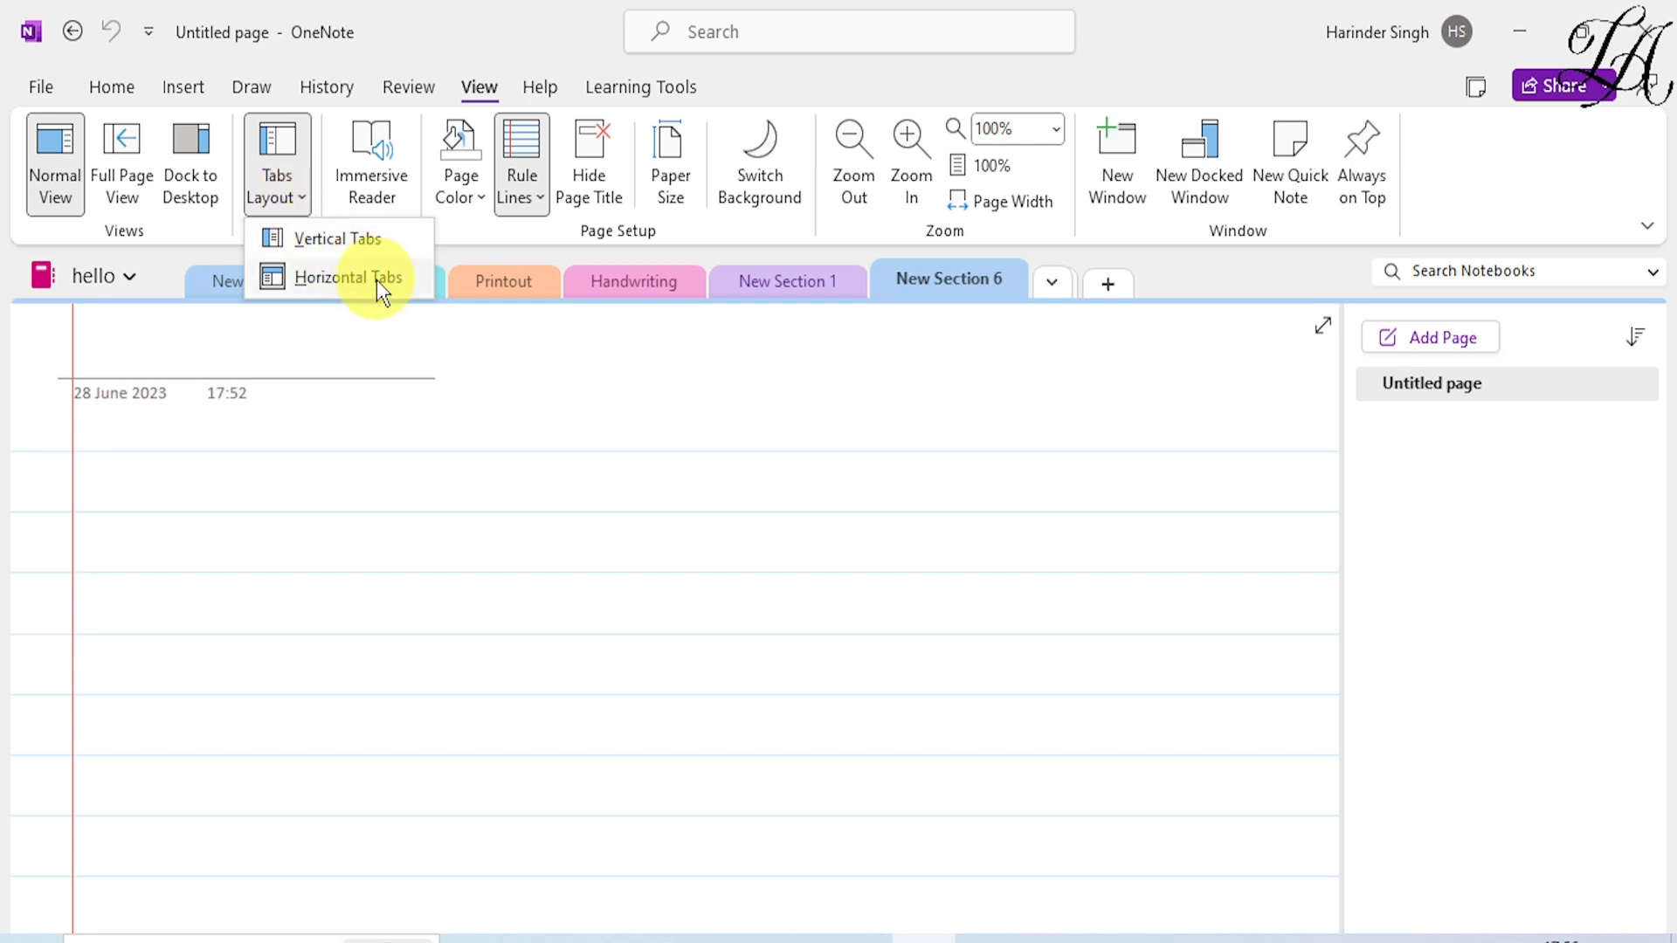
left_click(337, 238)
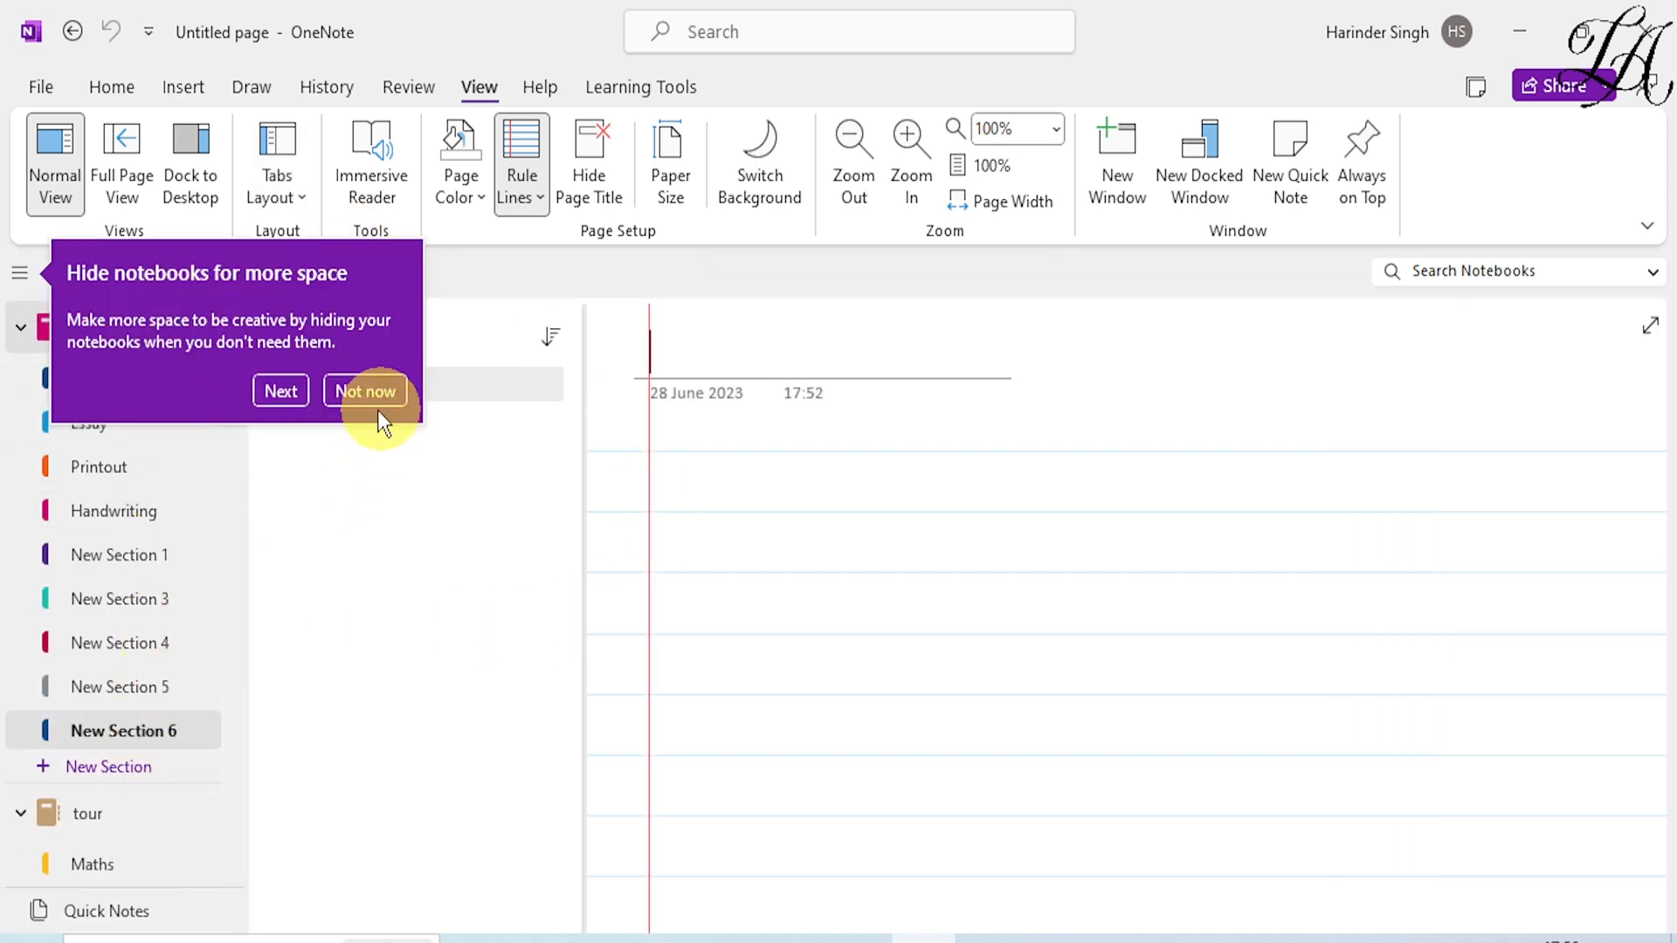
left_click(360, 388)
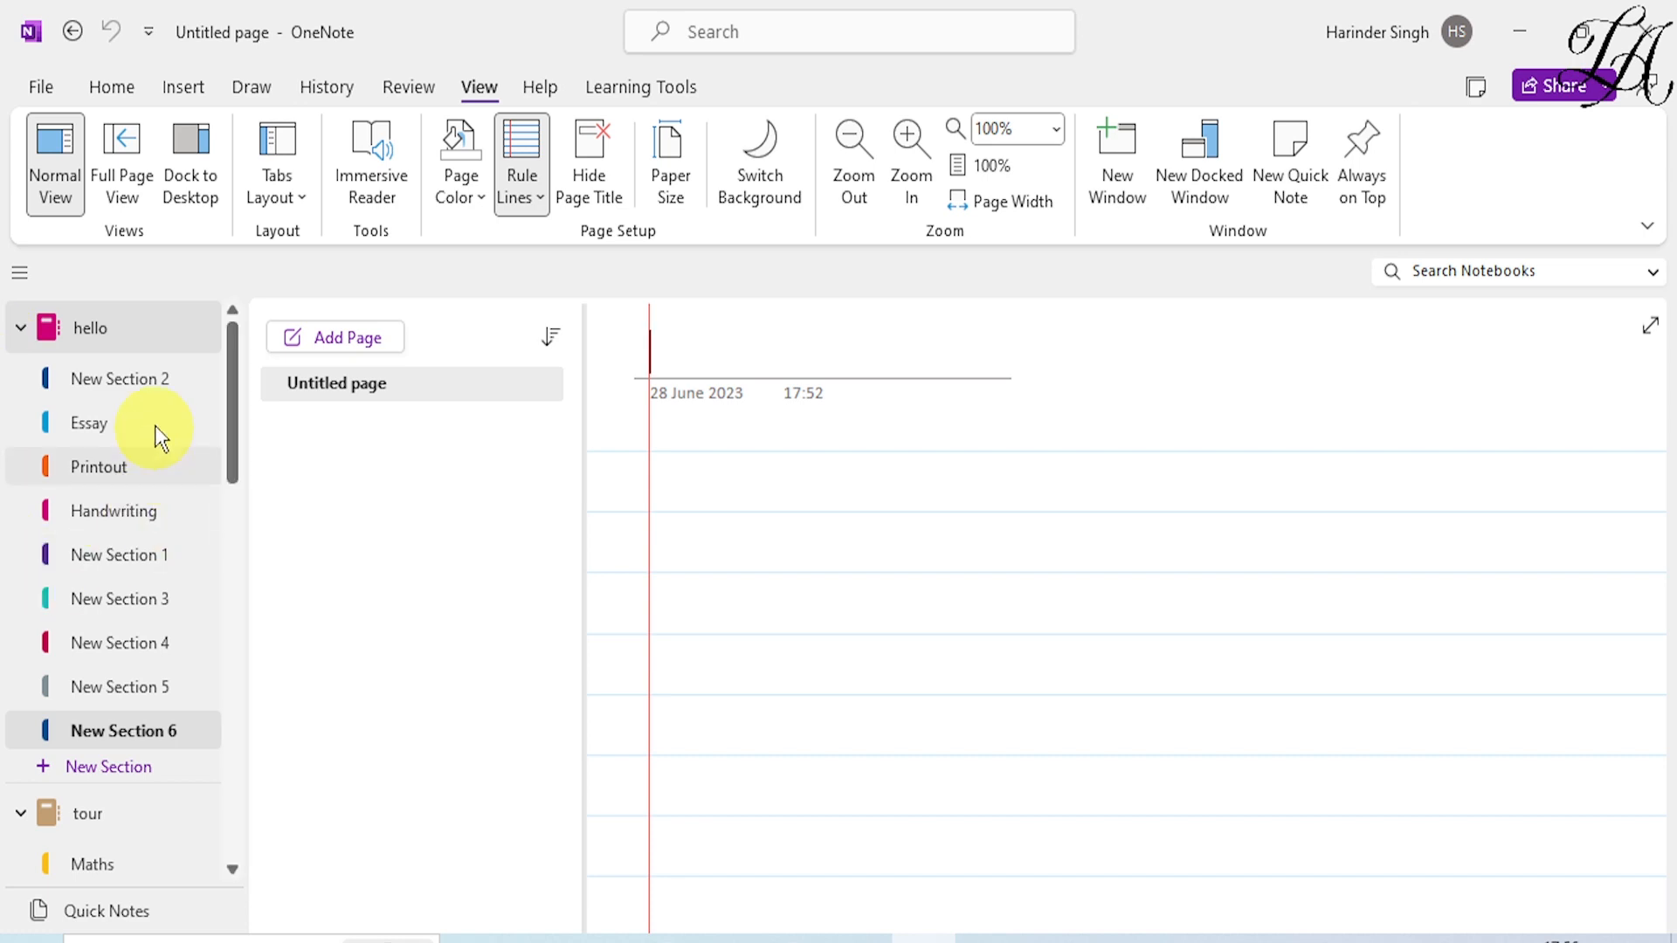
Hide the notebook list and narrow the page list to give the note page more space
left_click(21, 277)
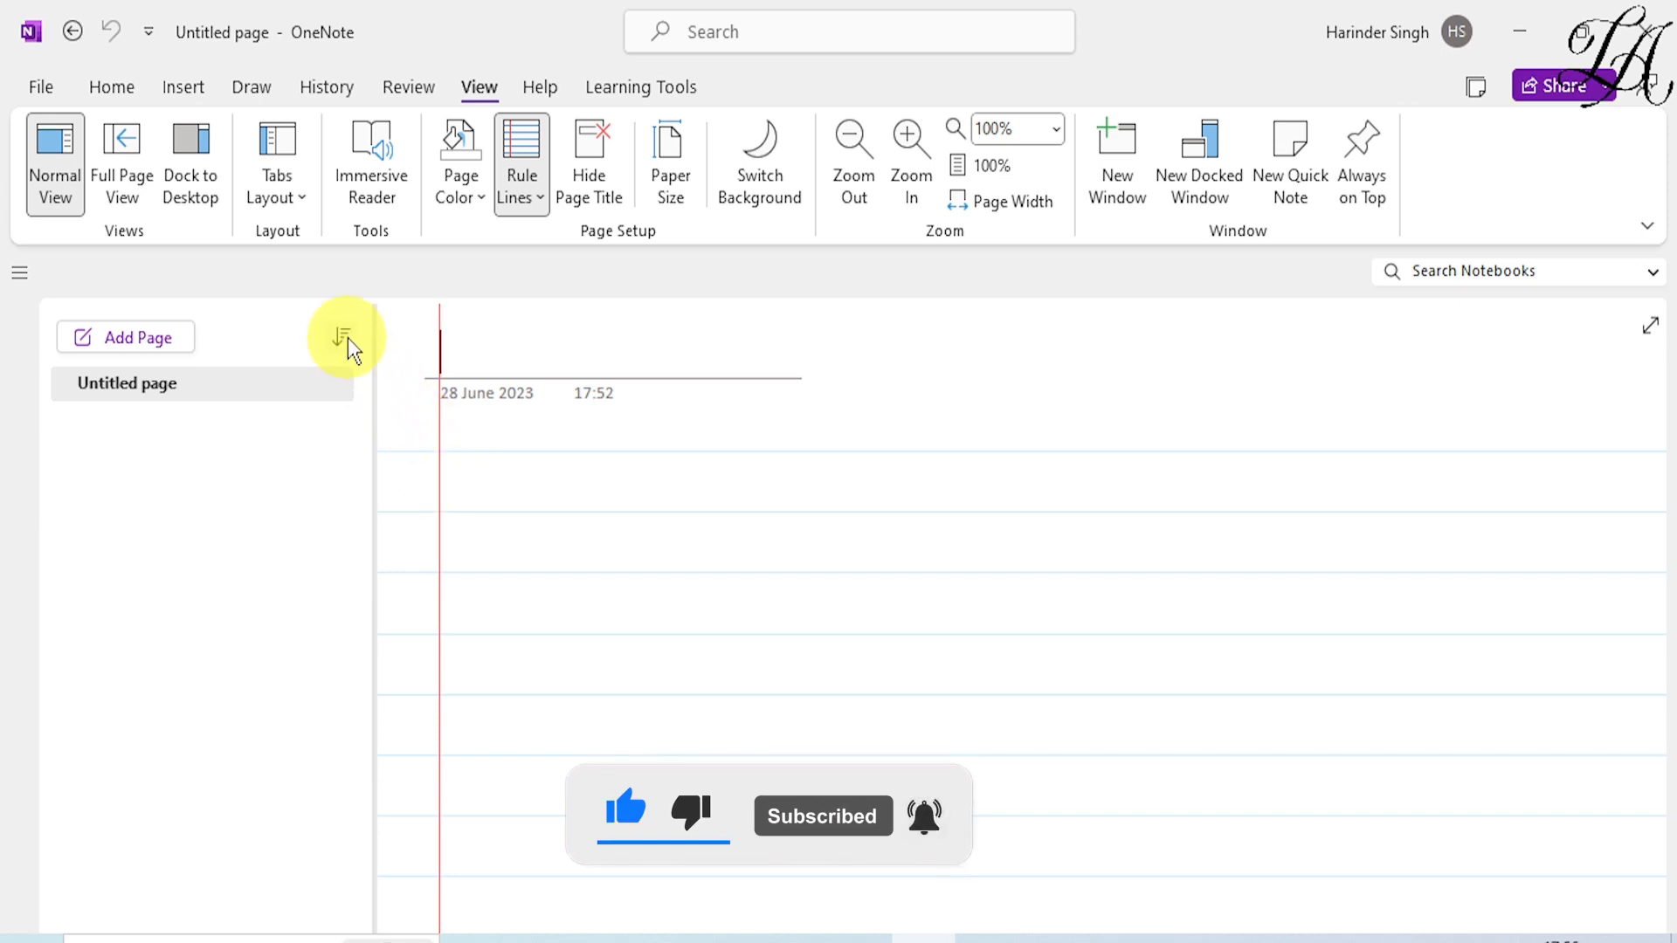
left_click_drag(374, 344, 113, 362)
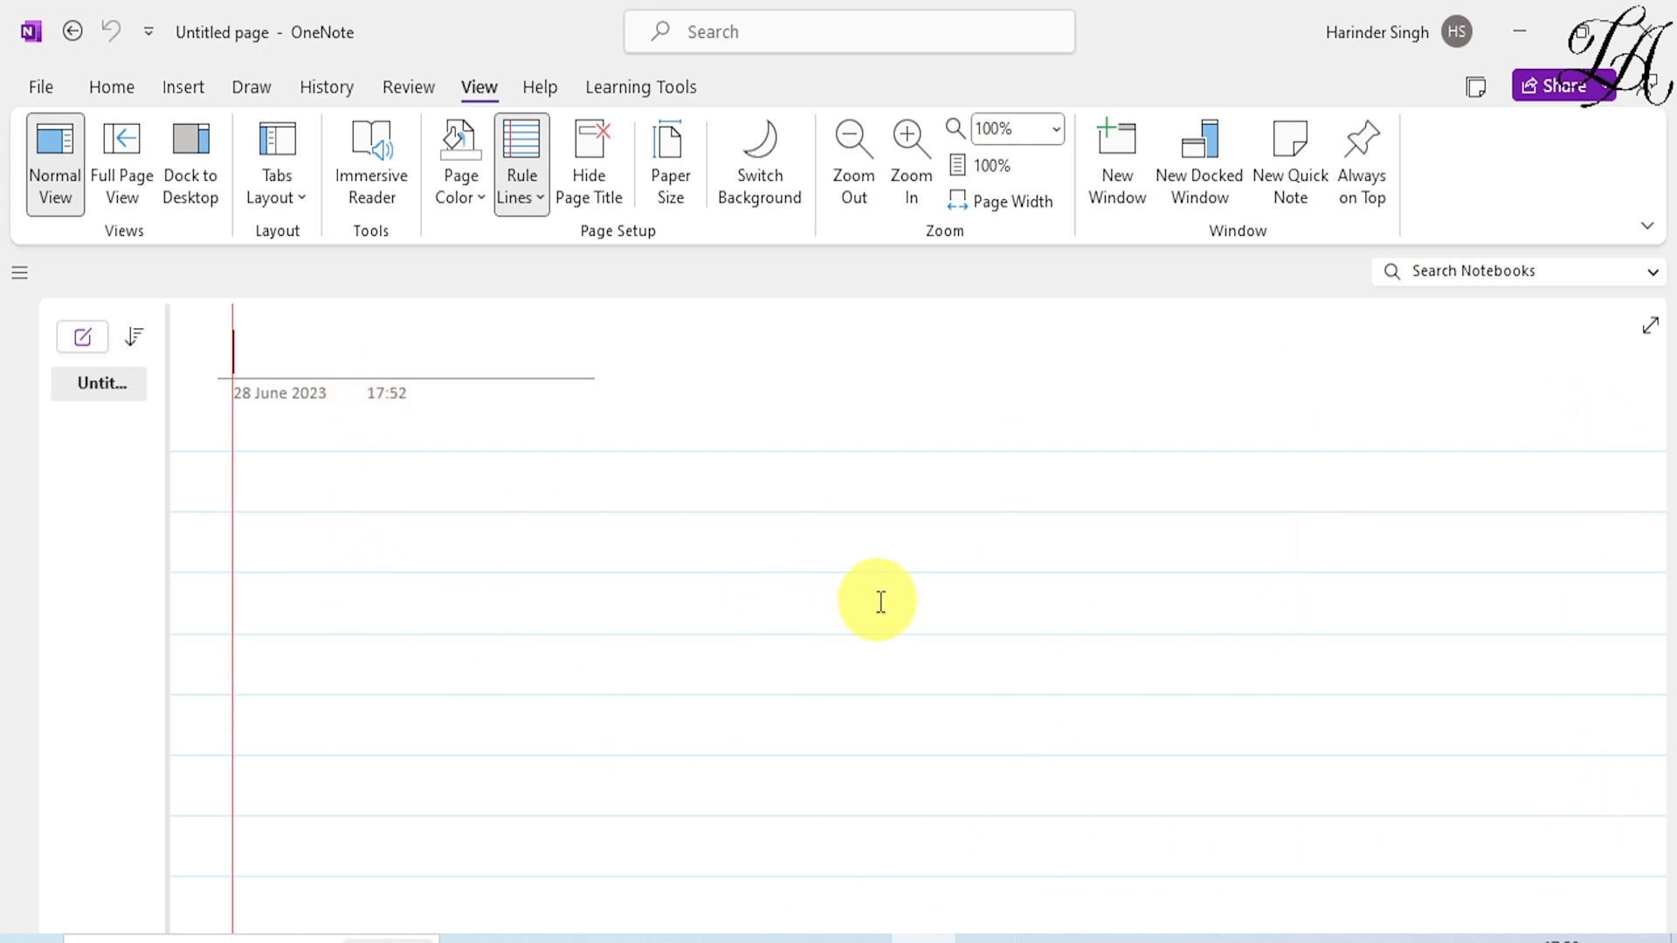
Change the ribbon layout to Simplified Ribbon
left_click(1648, 229)
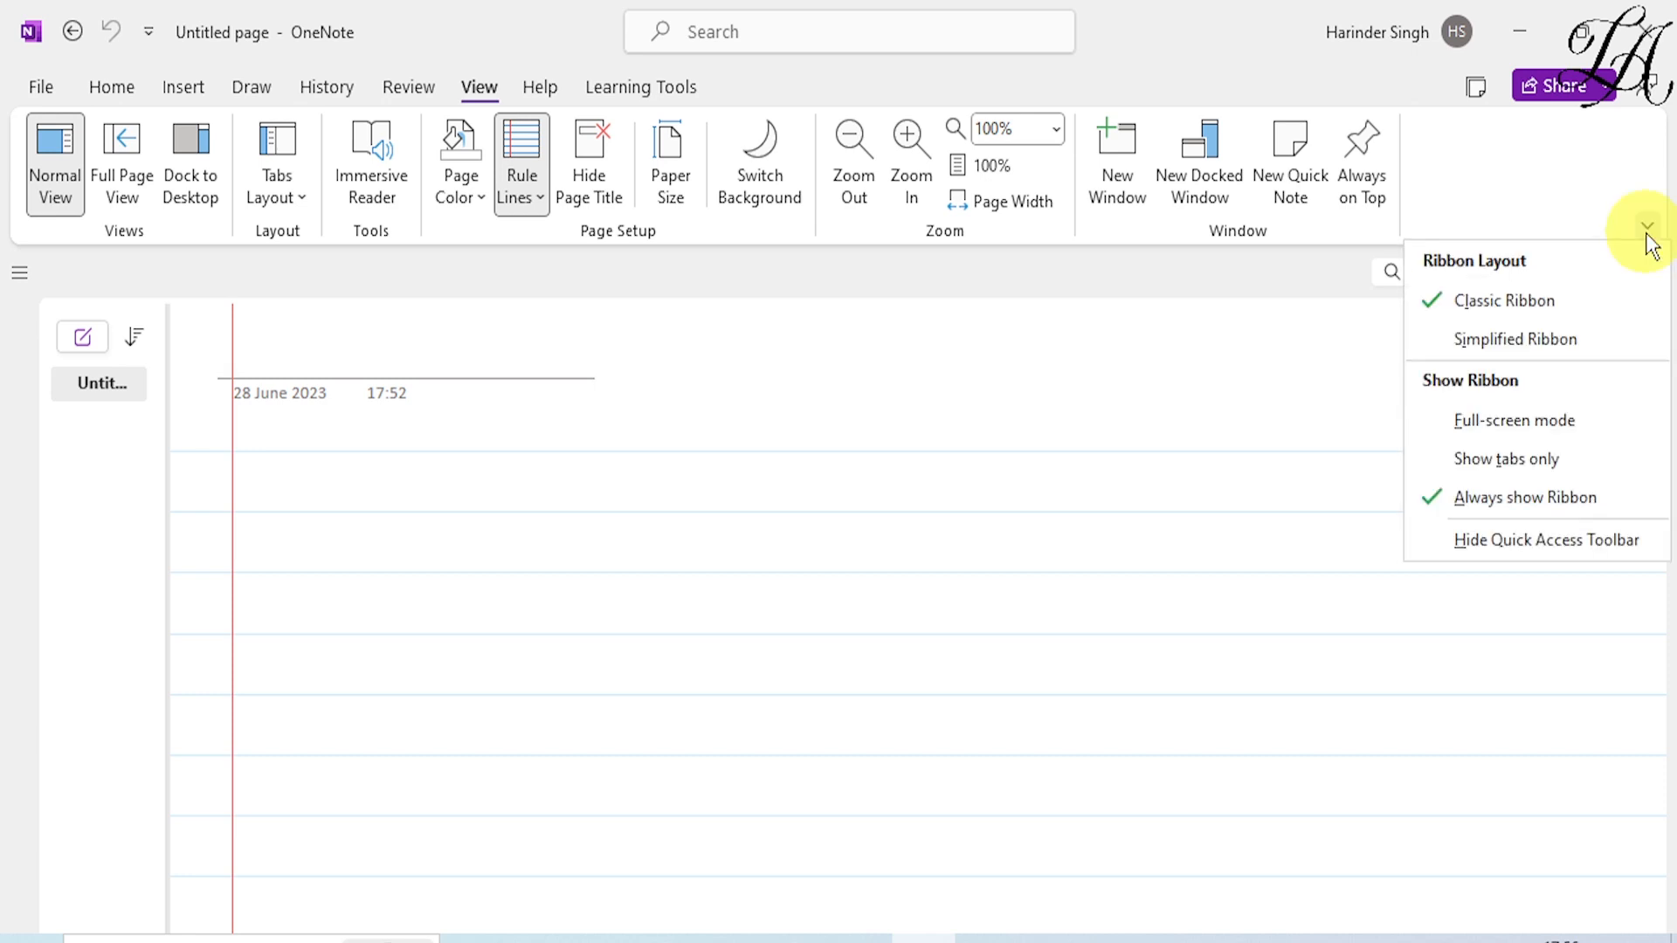
left_click(1513, 339)
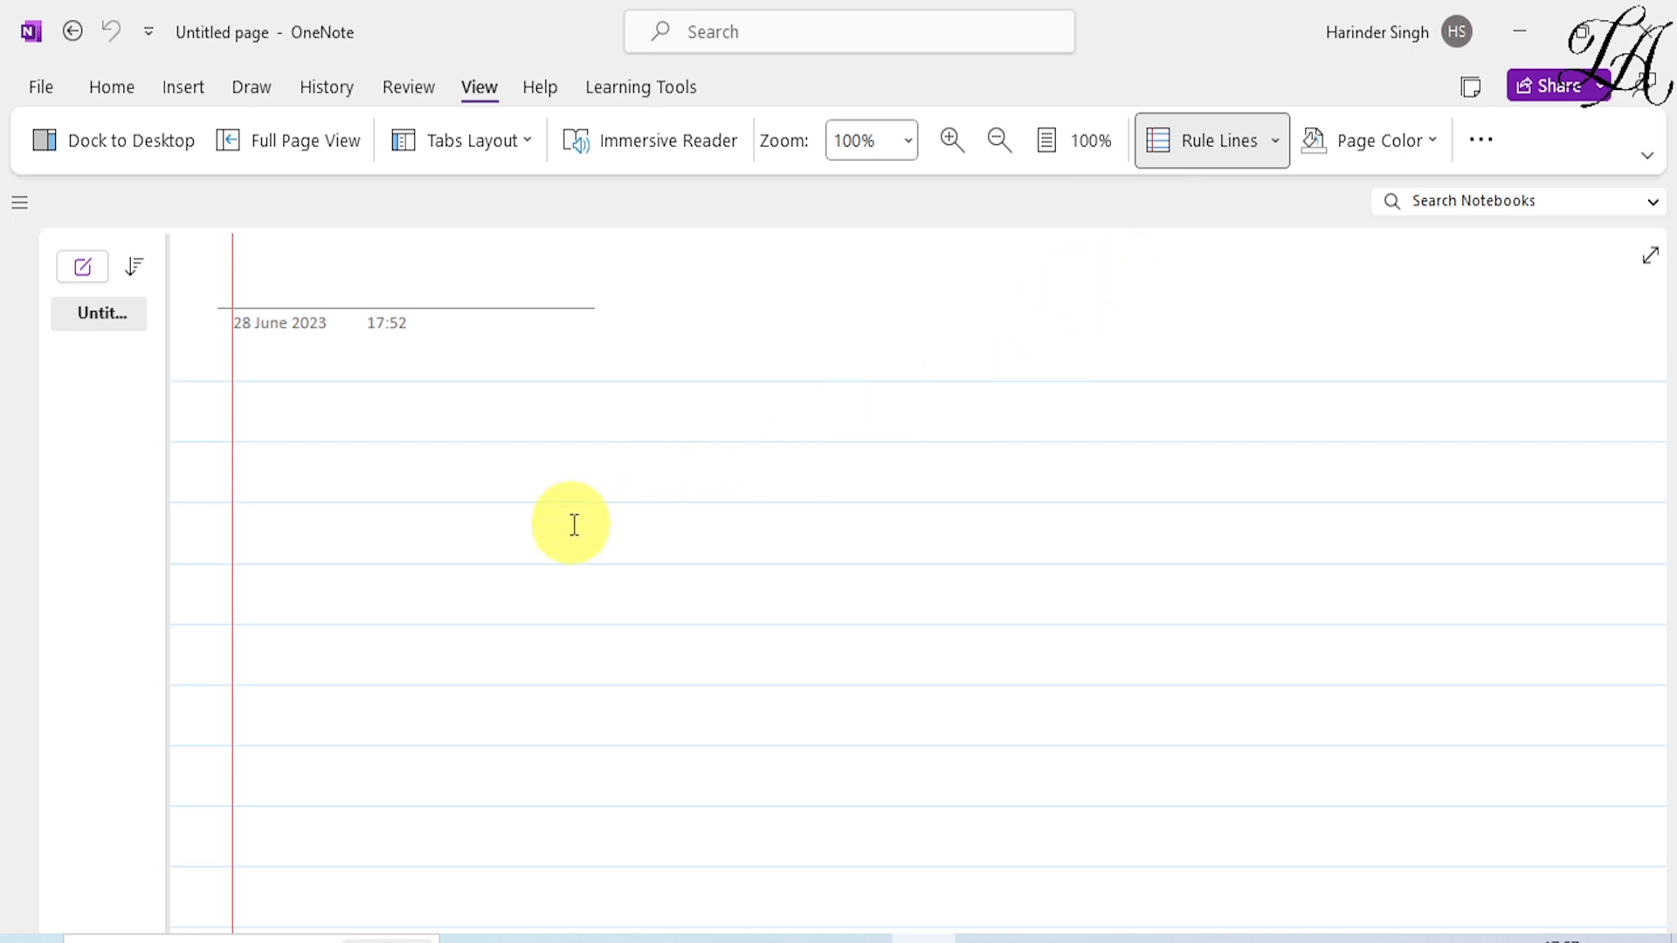
scroll(666, 623, "down", 2)
scroll(667, 624, "up", 2)
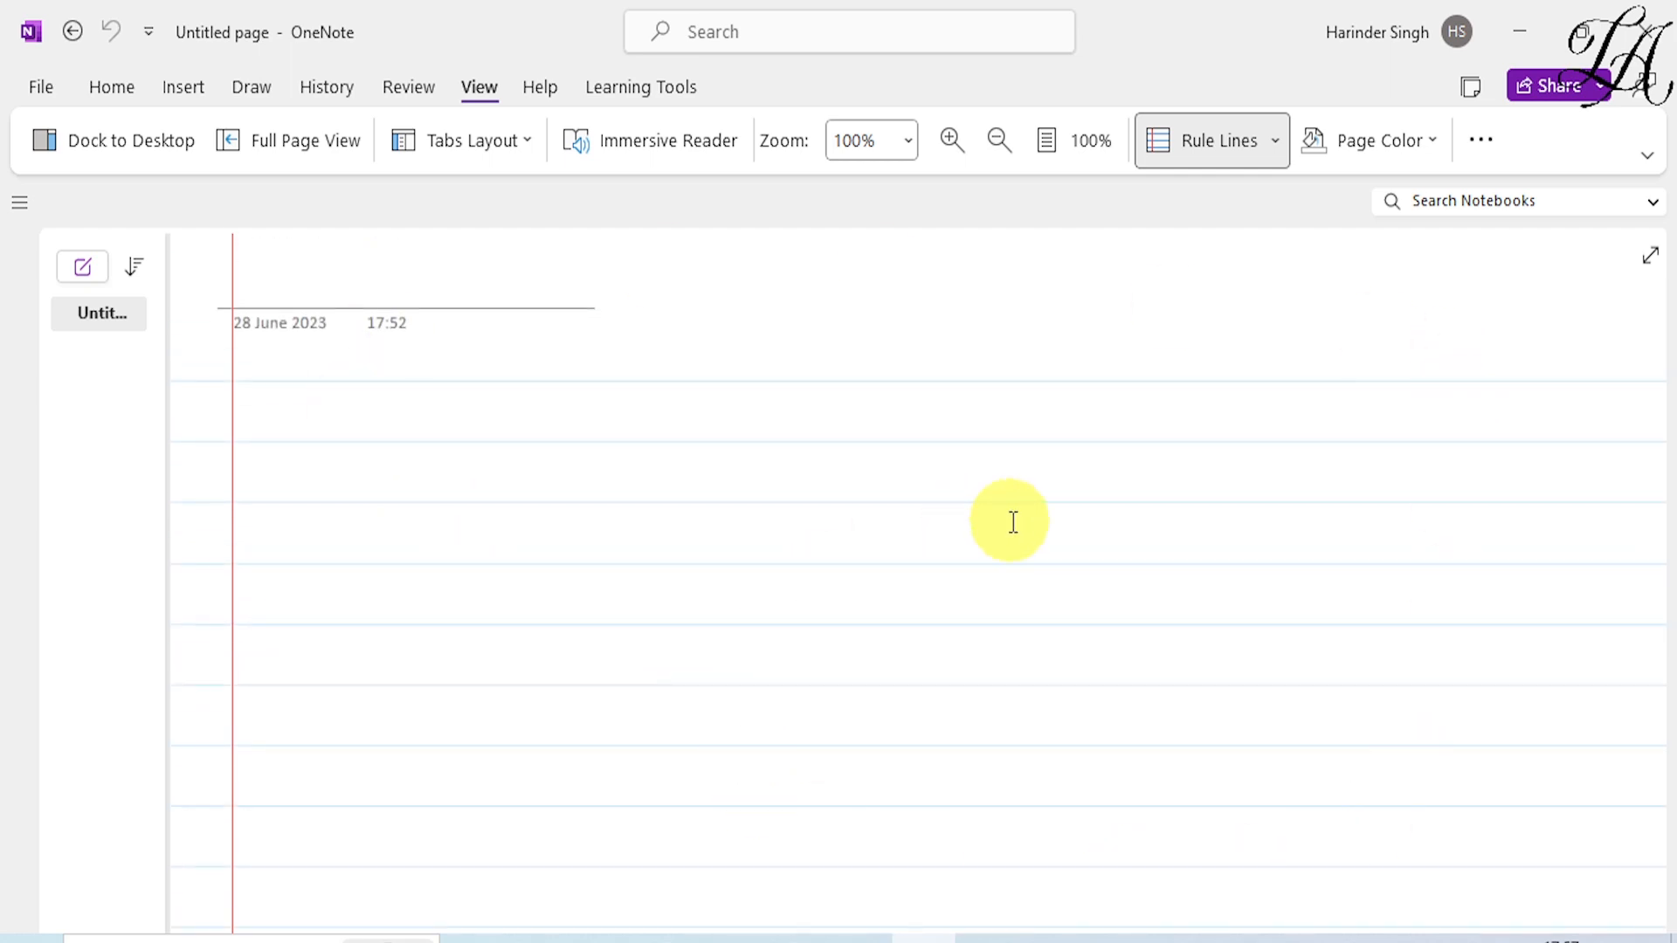
Show the notebook list beside a widened page list and view the page sorting options
left_click(19, 207)
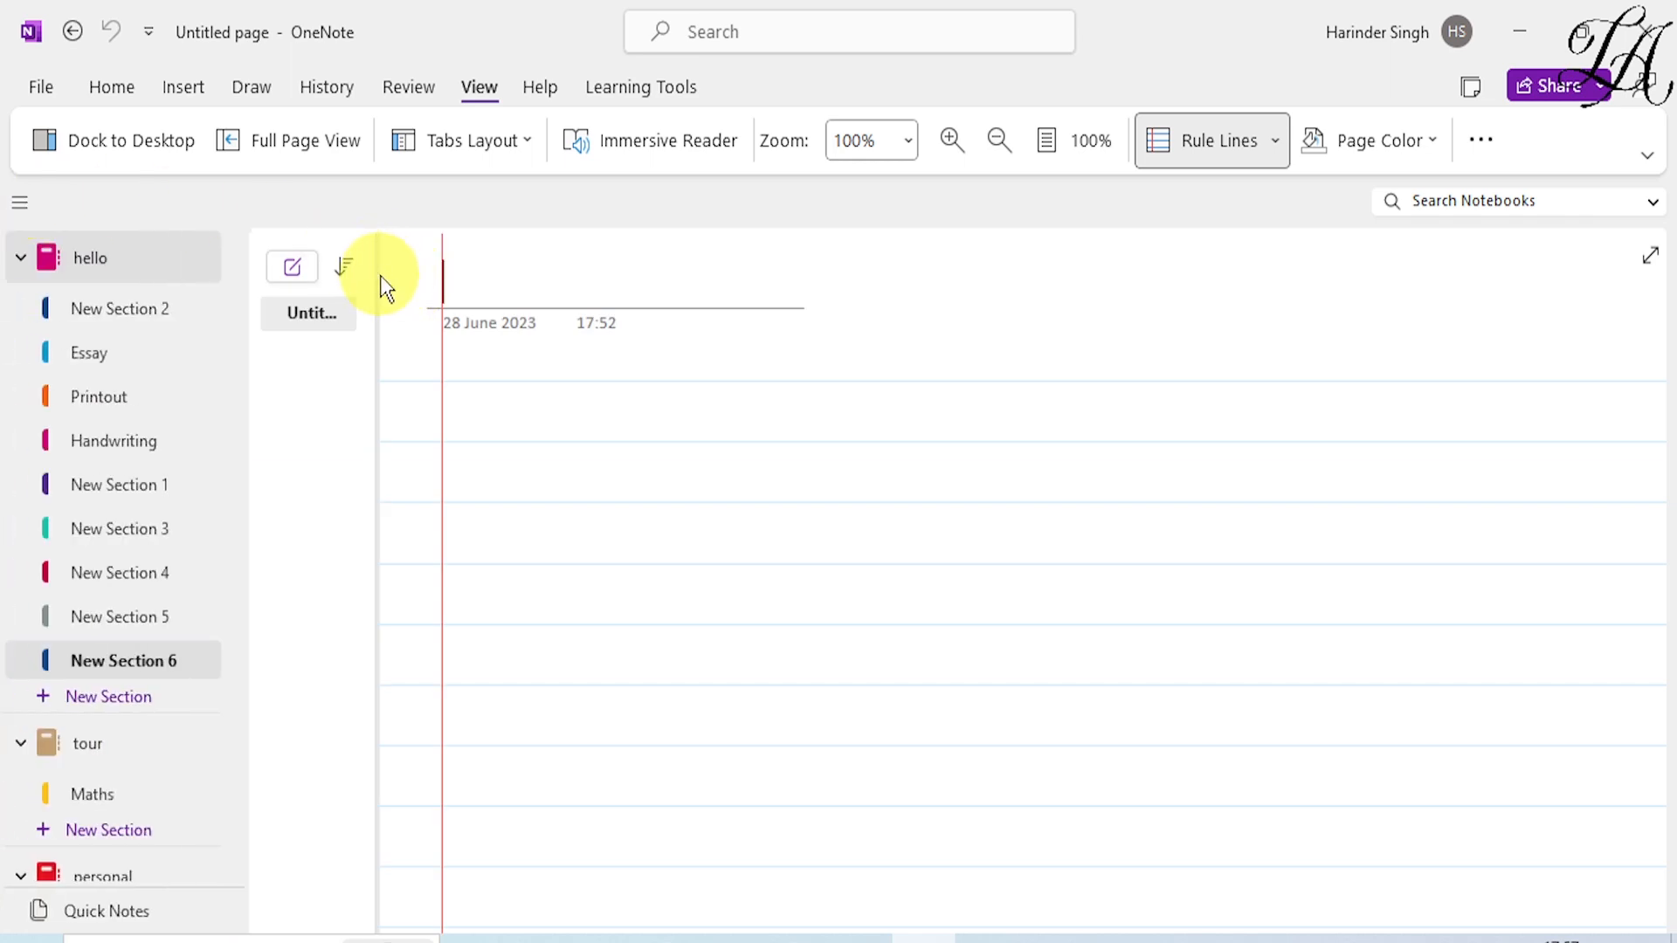
left_click_drag(374, 286, 490, 310)
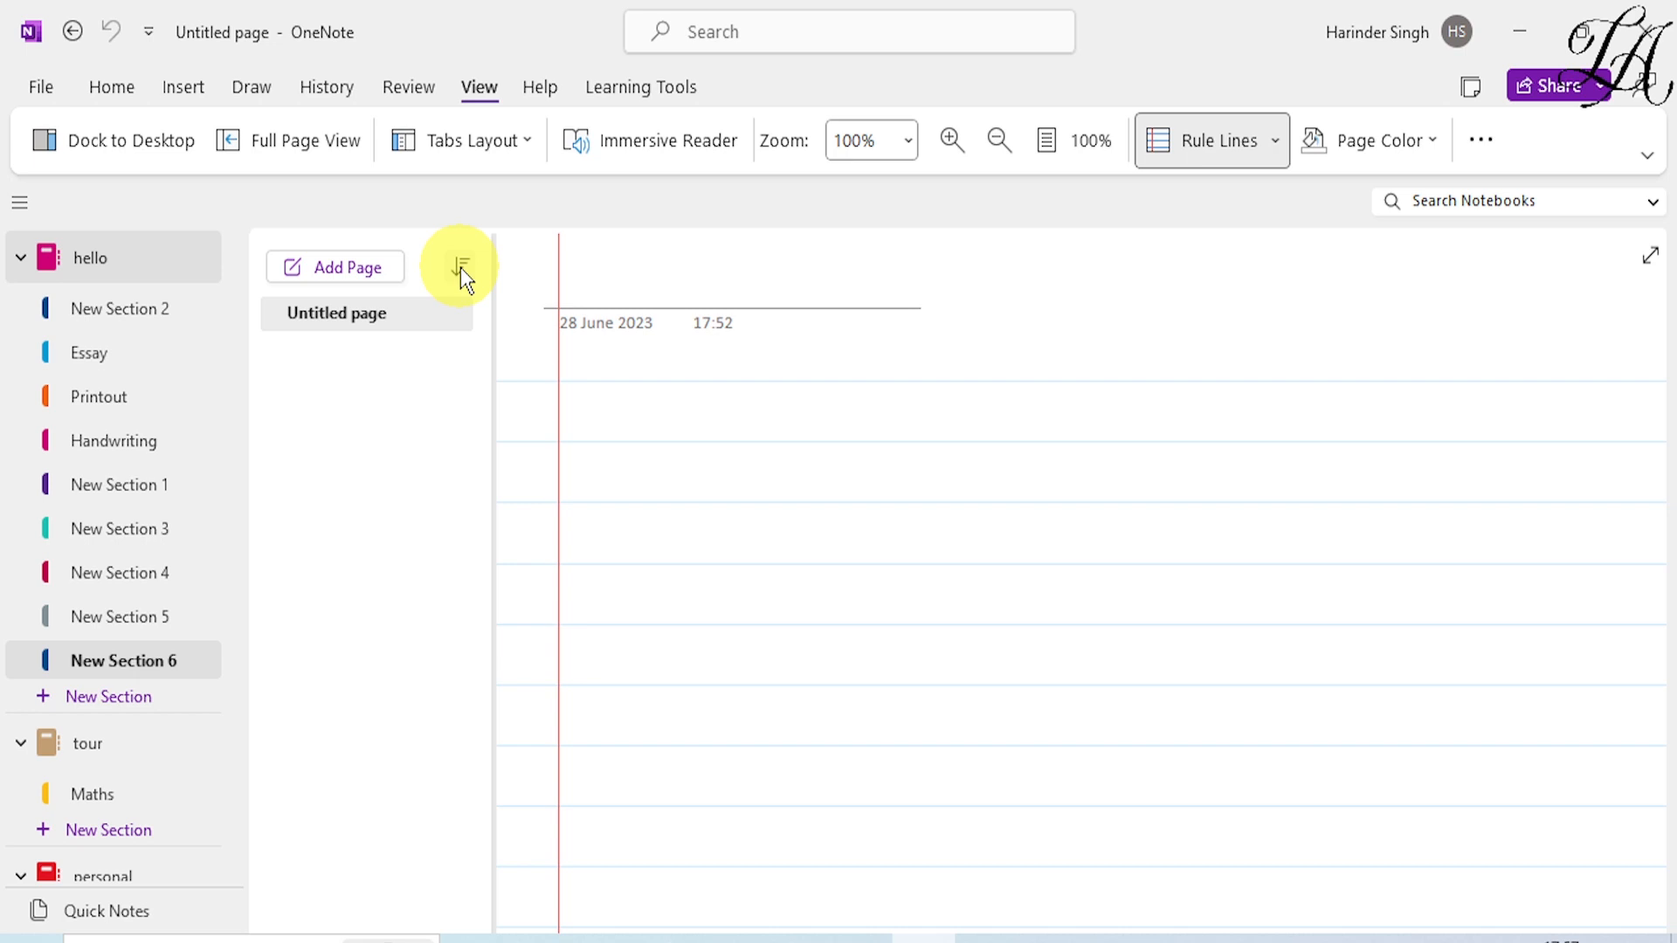
left_click(462, 268)
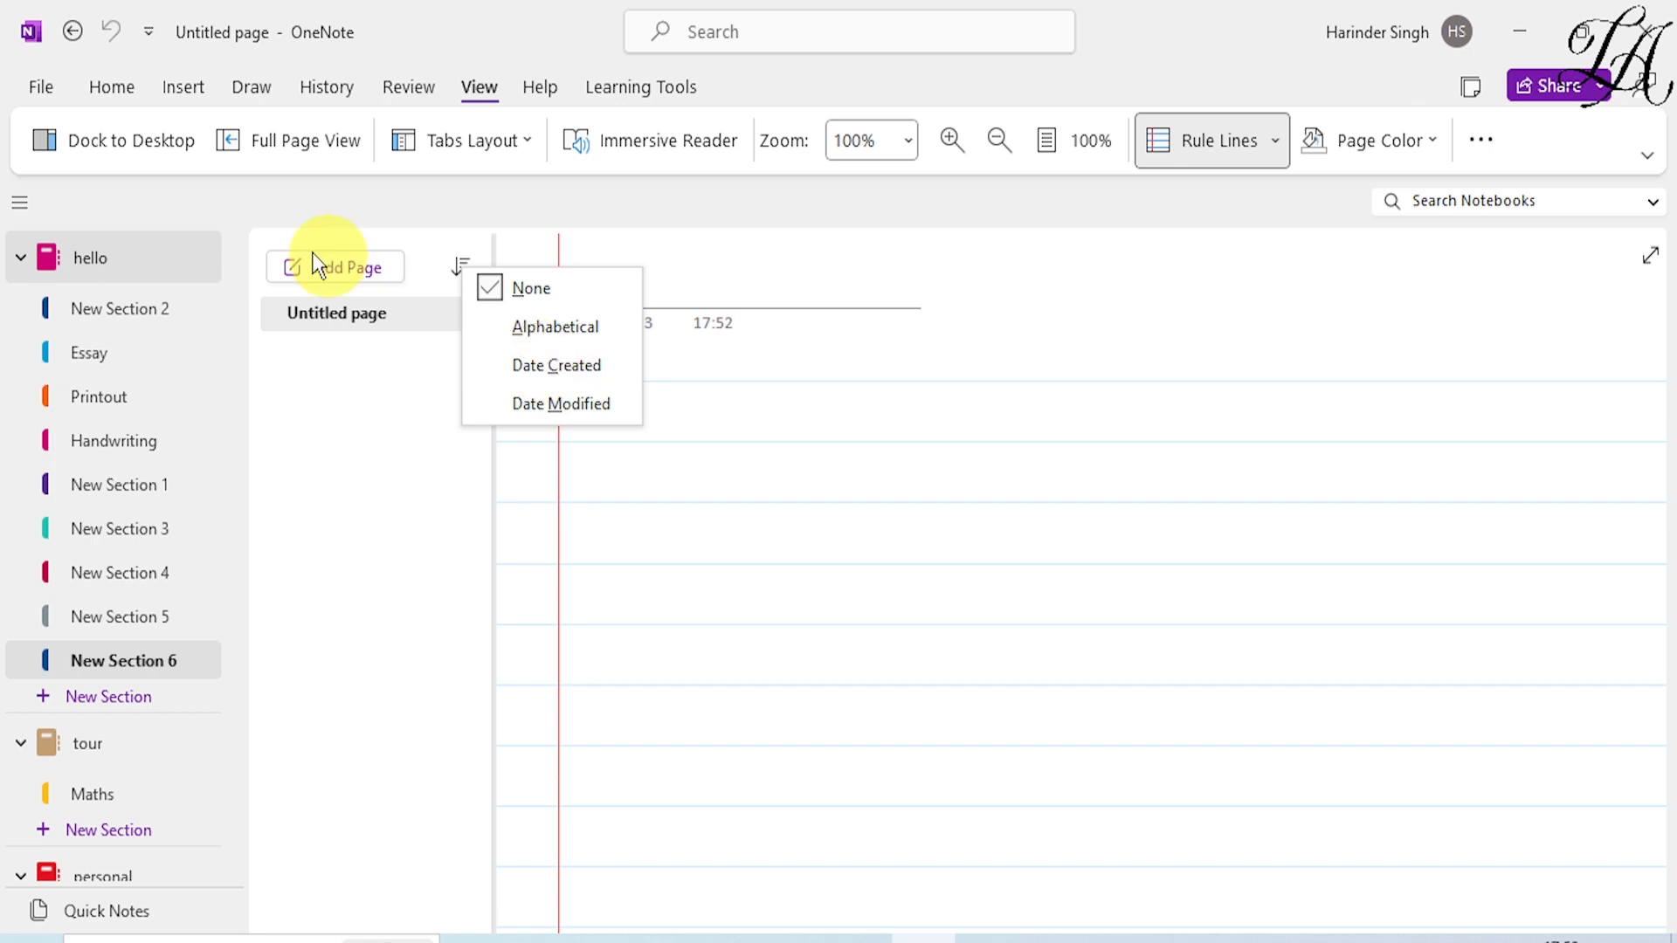
Bring up the drawing tools and set the ribbon layout to Classic Ribbon
left_click(254, 88)
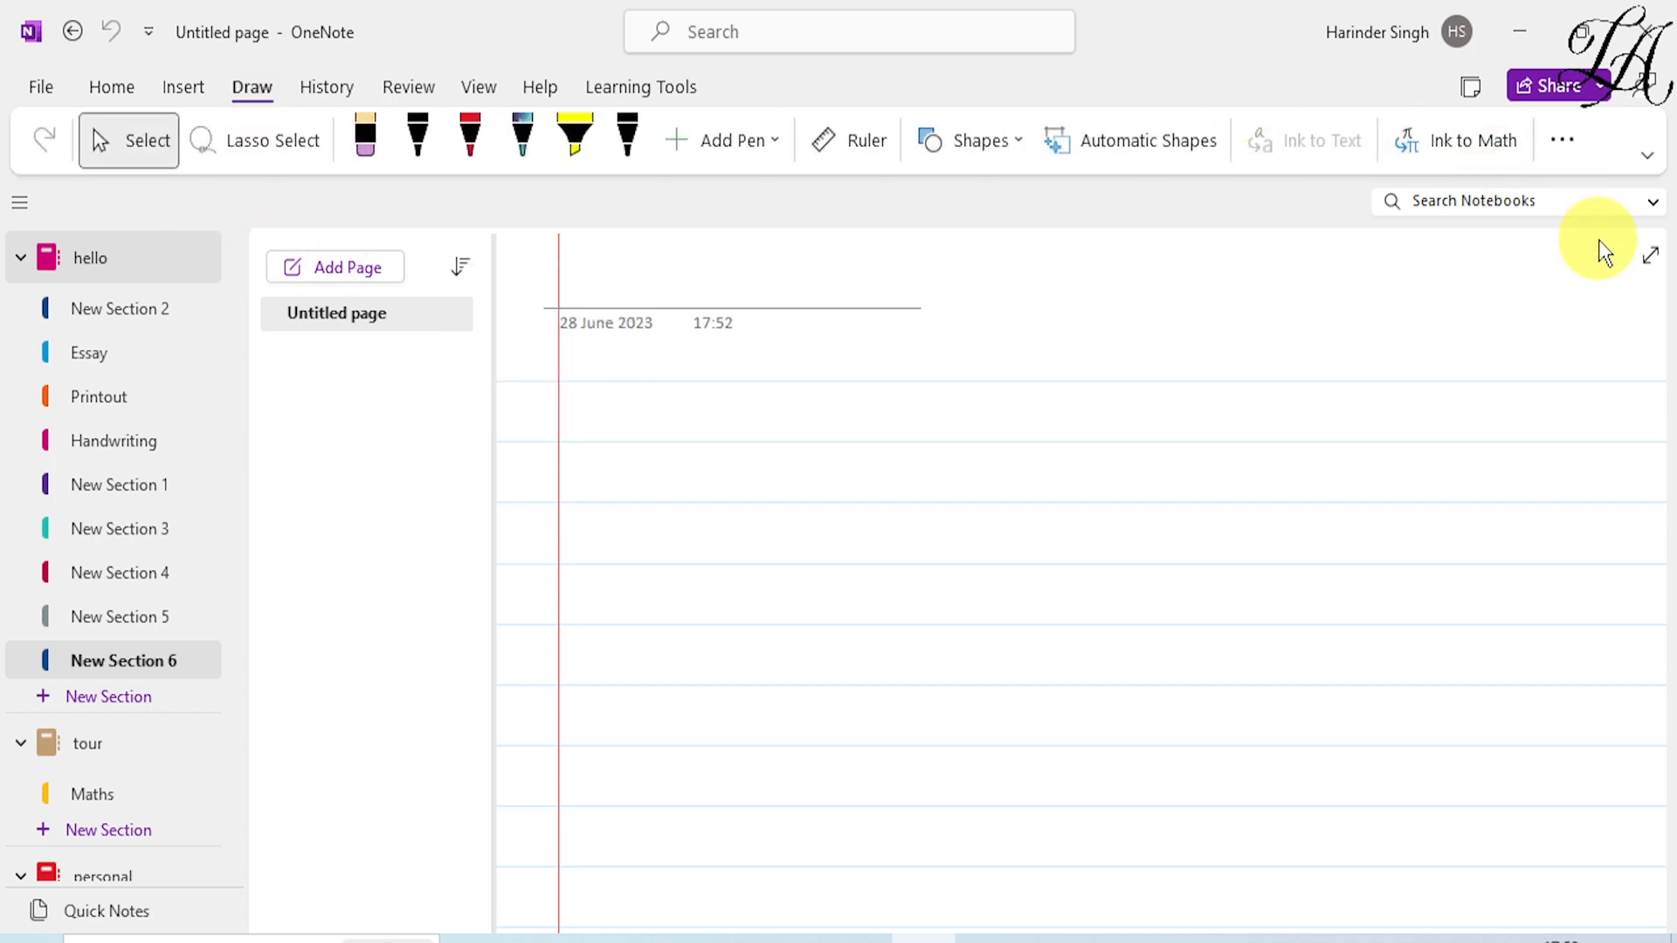
left_click(1648, 155)
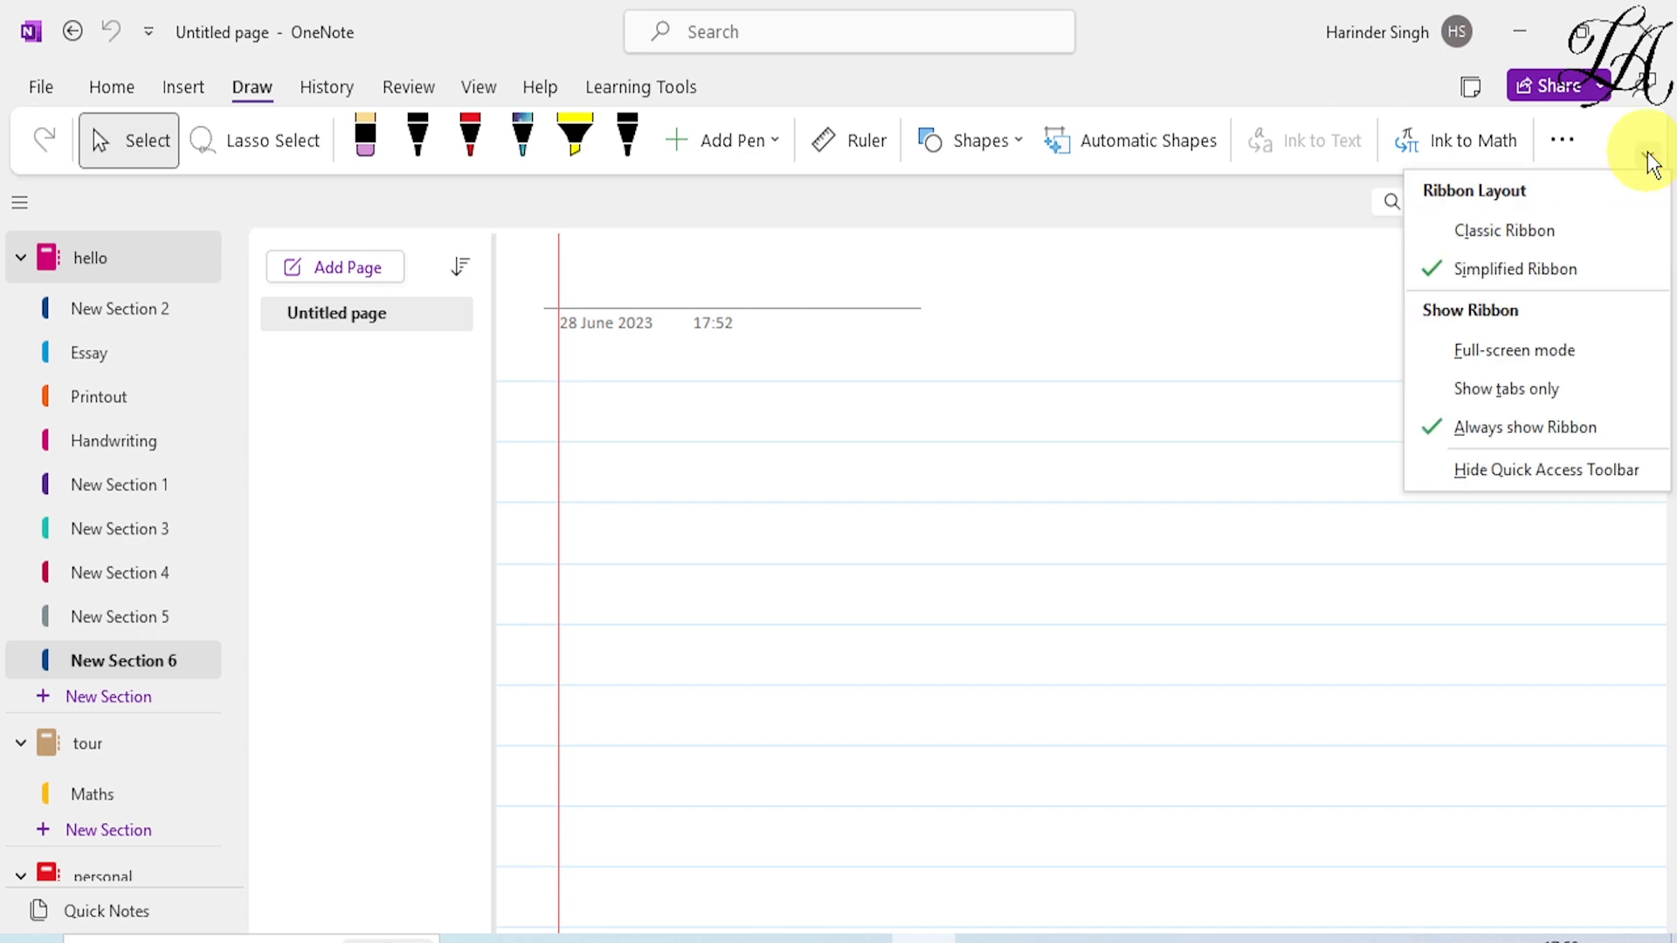
left_click(1522, 229)
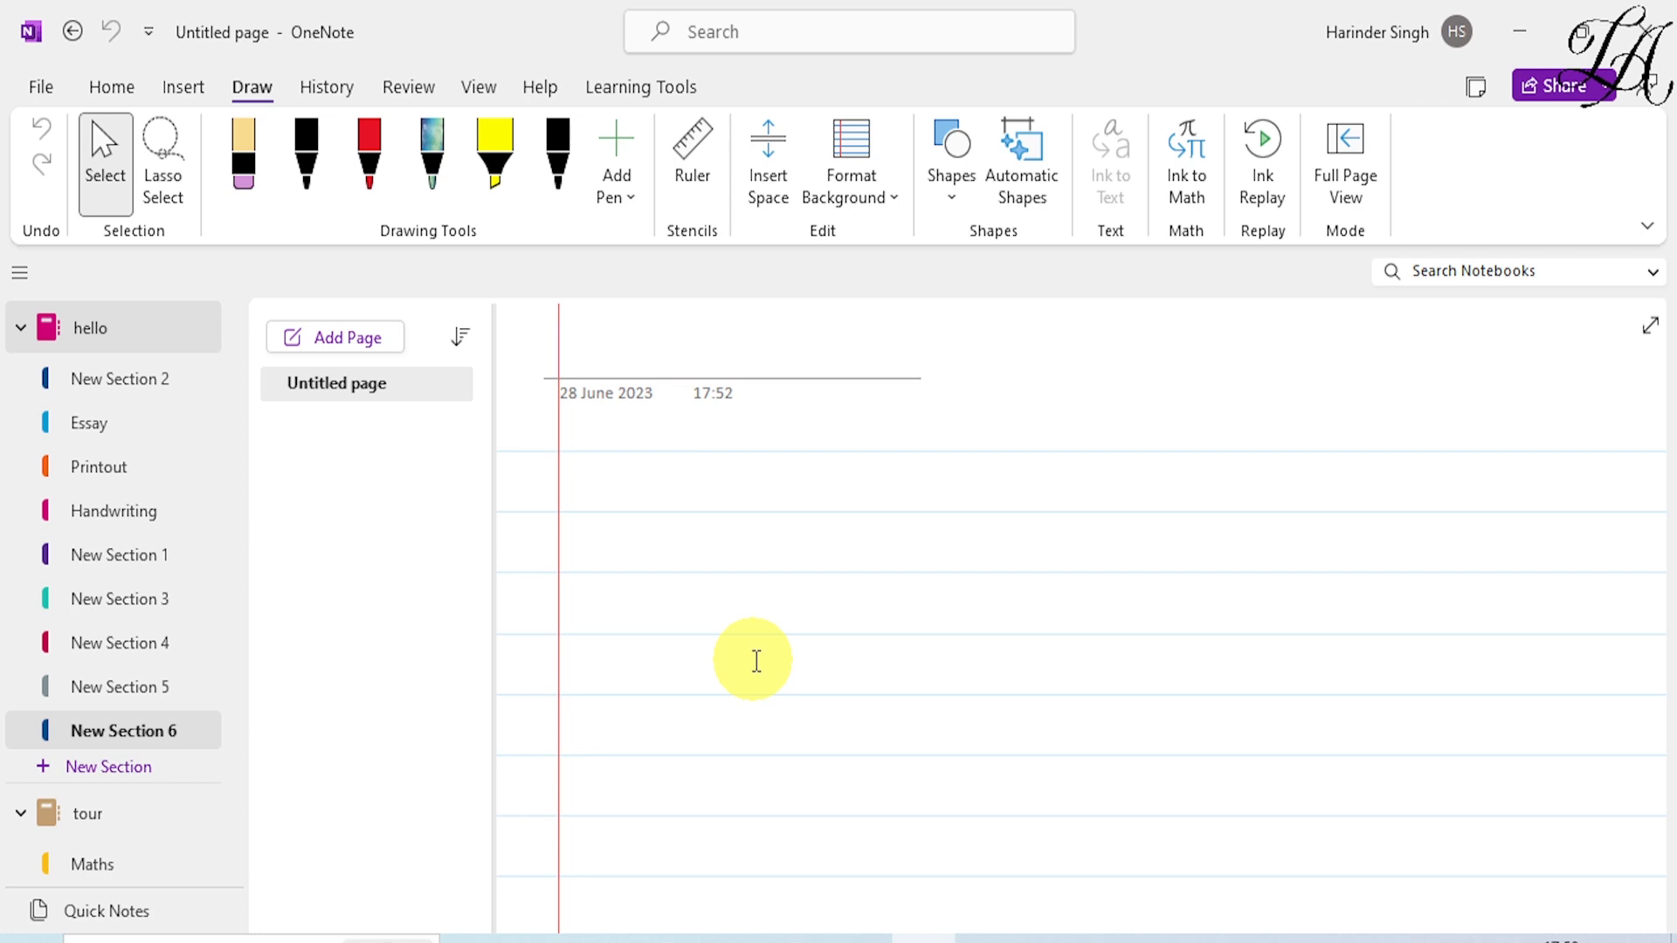
Select the red pen and set its thickness to the fourth preset size
left_click(364, 180)
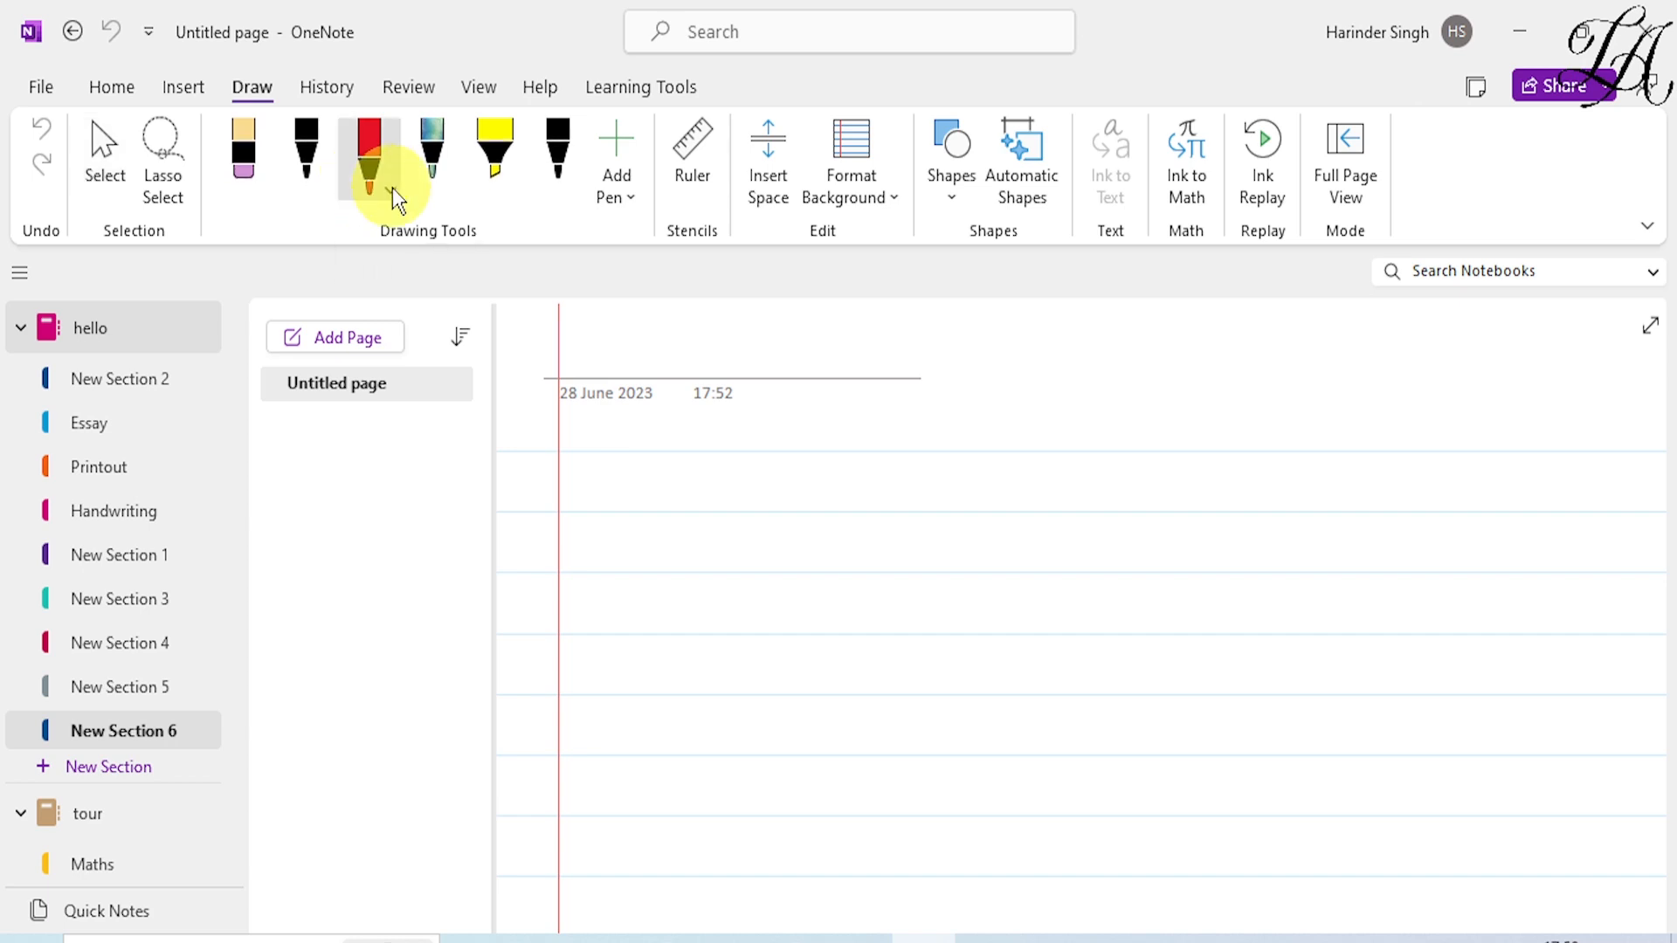
left_click(391, 187)
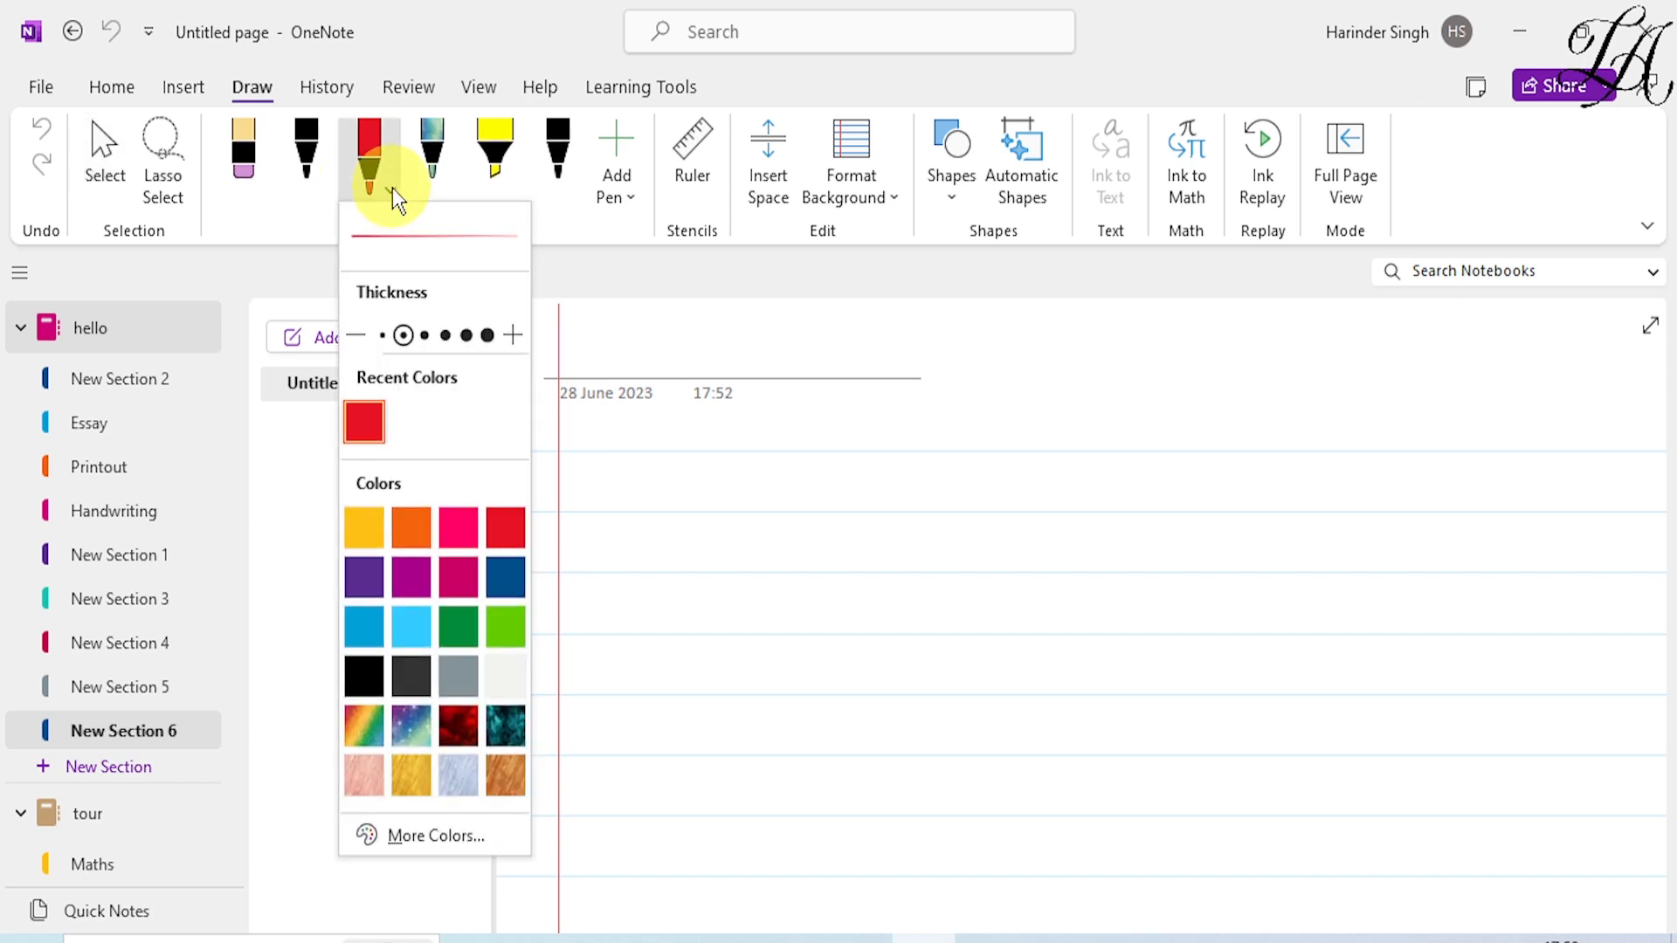
left_click(445, 335)
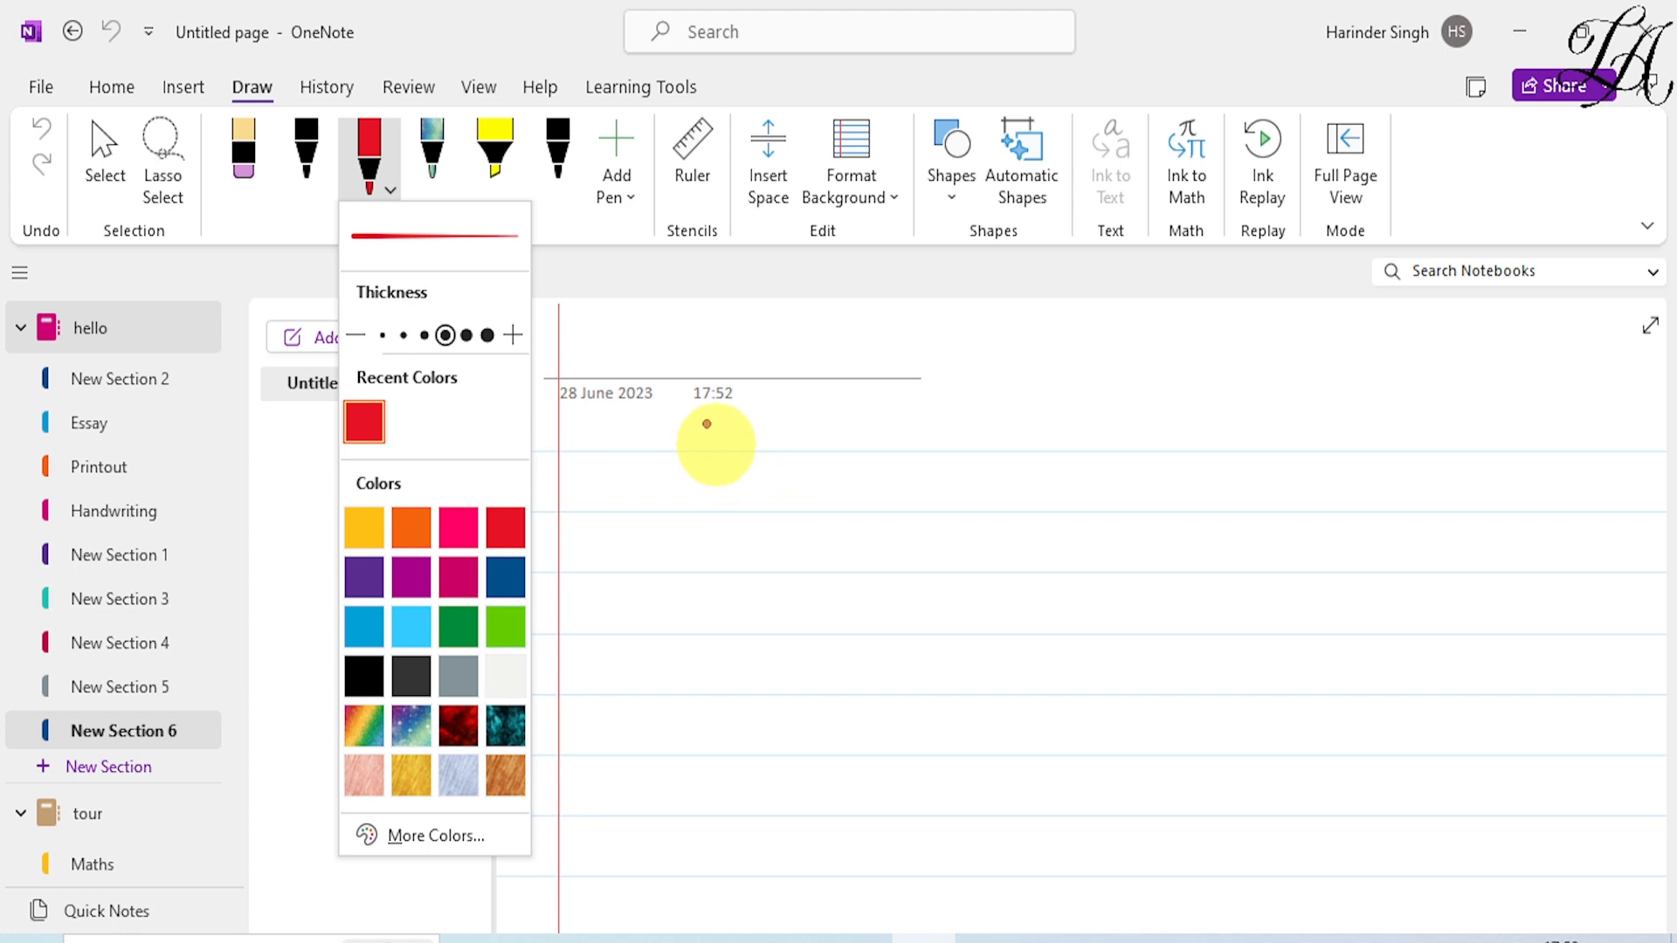
left_click(368, 150)
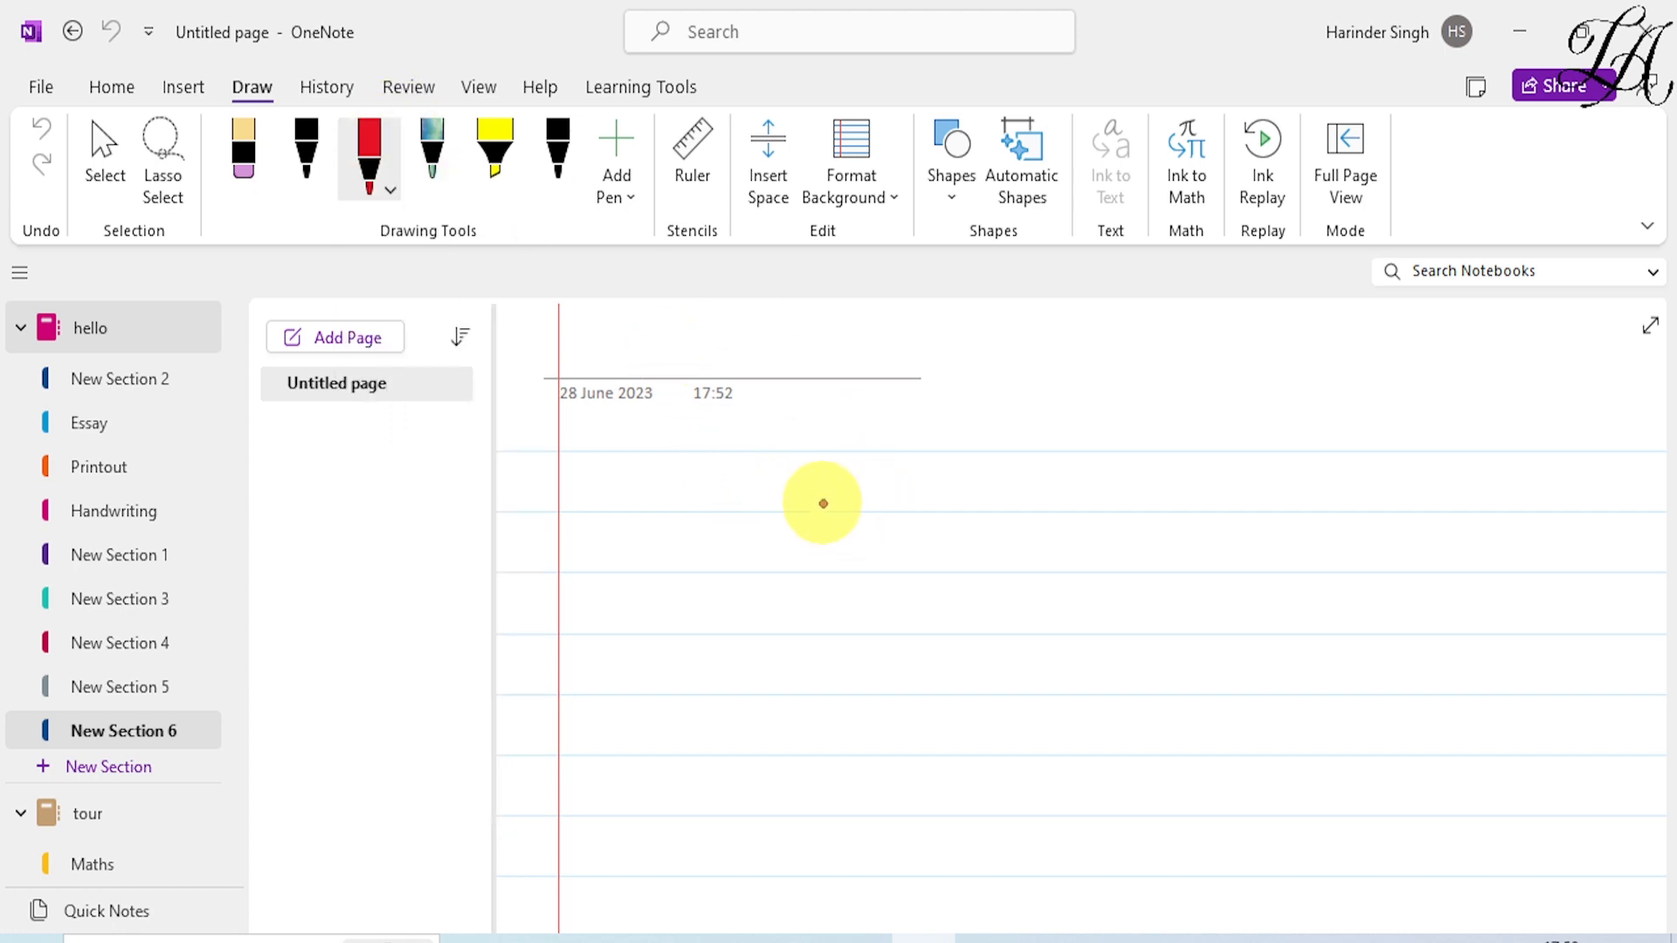
Draw a triangle, a circle and two rectangles in red ink, pausing at the end of each stroke to convert it to a clean shape
mouse_move(722, 469)
left_mouse_down()
mouse_move(580, 580)
mouse_move(795, 581)
mouse_move(719, 469)
left_mouse_up()
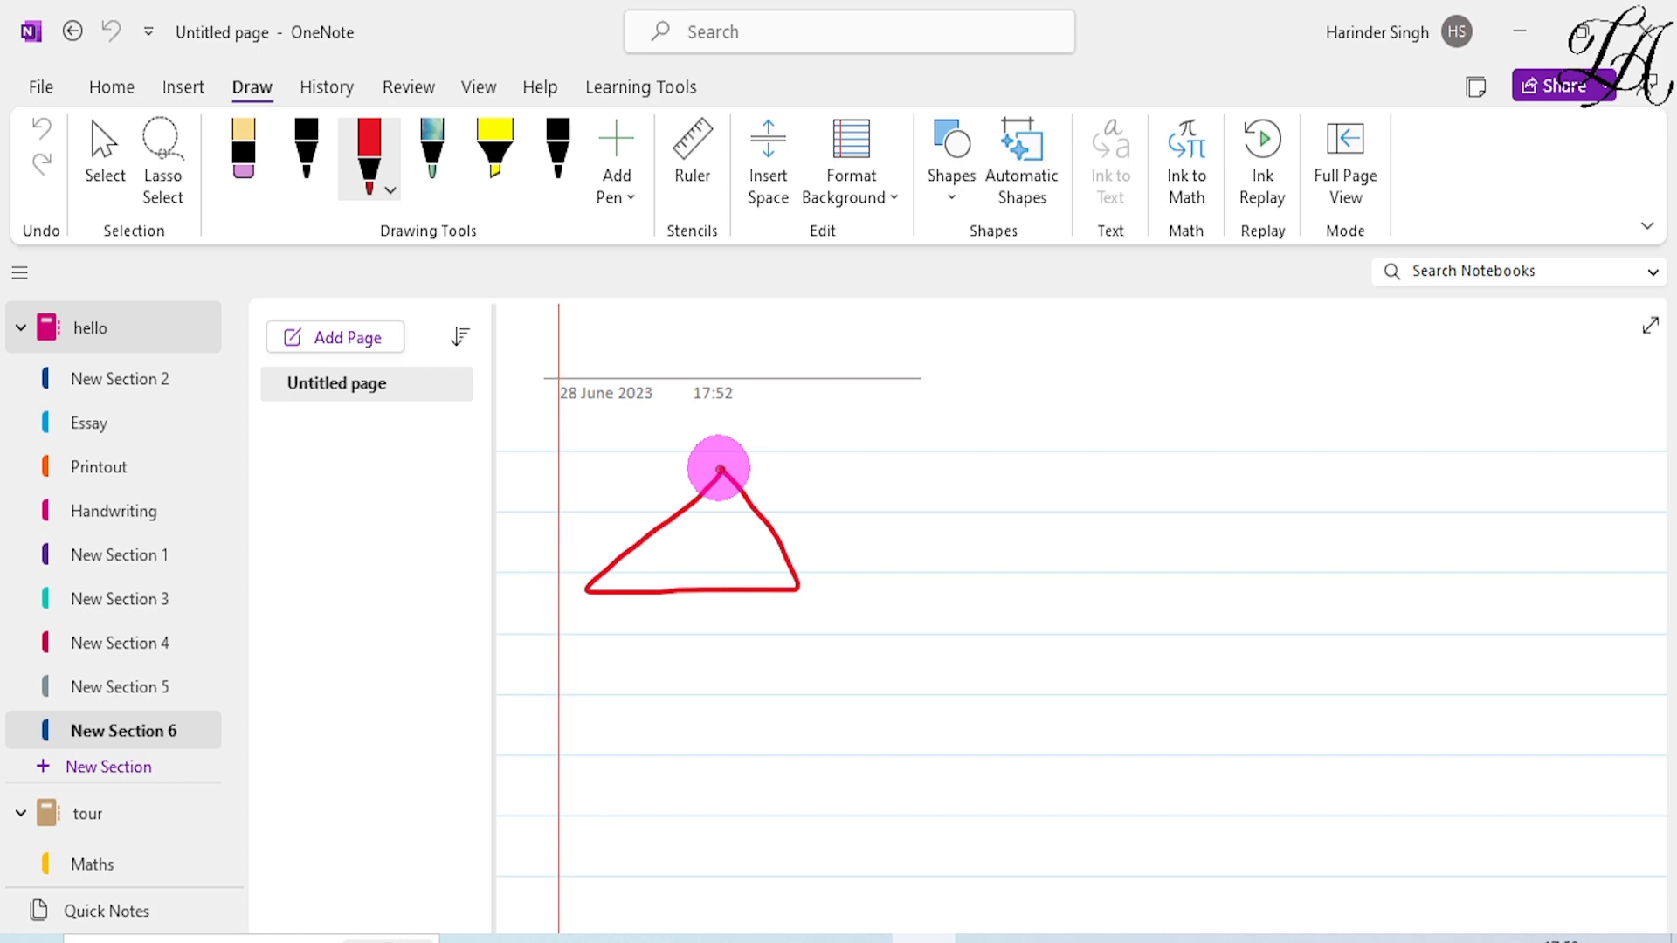
left_click_drag(719, 470, 719, 469)
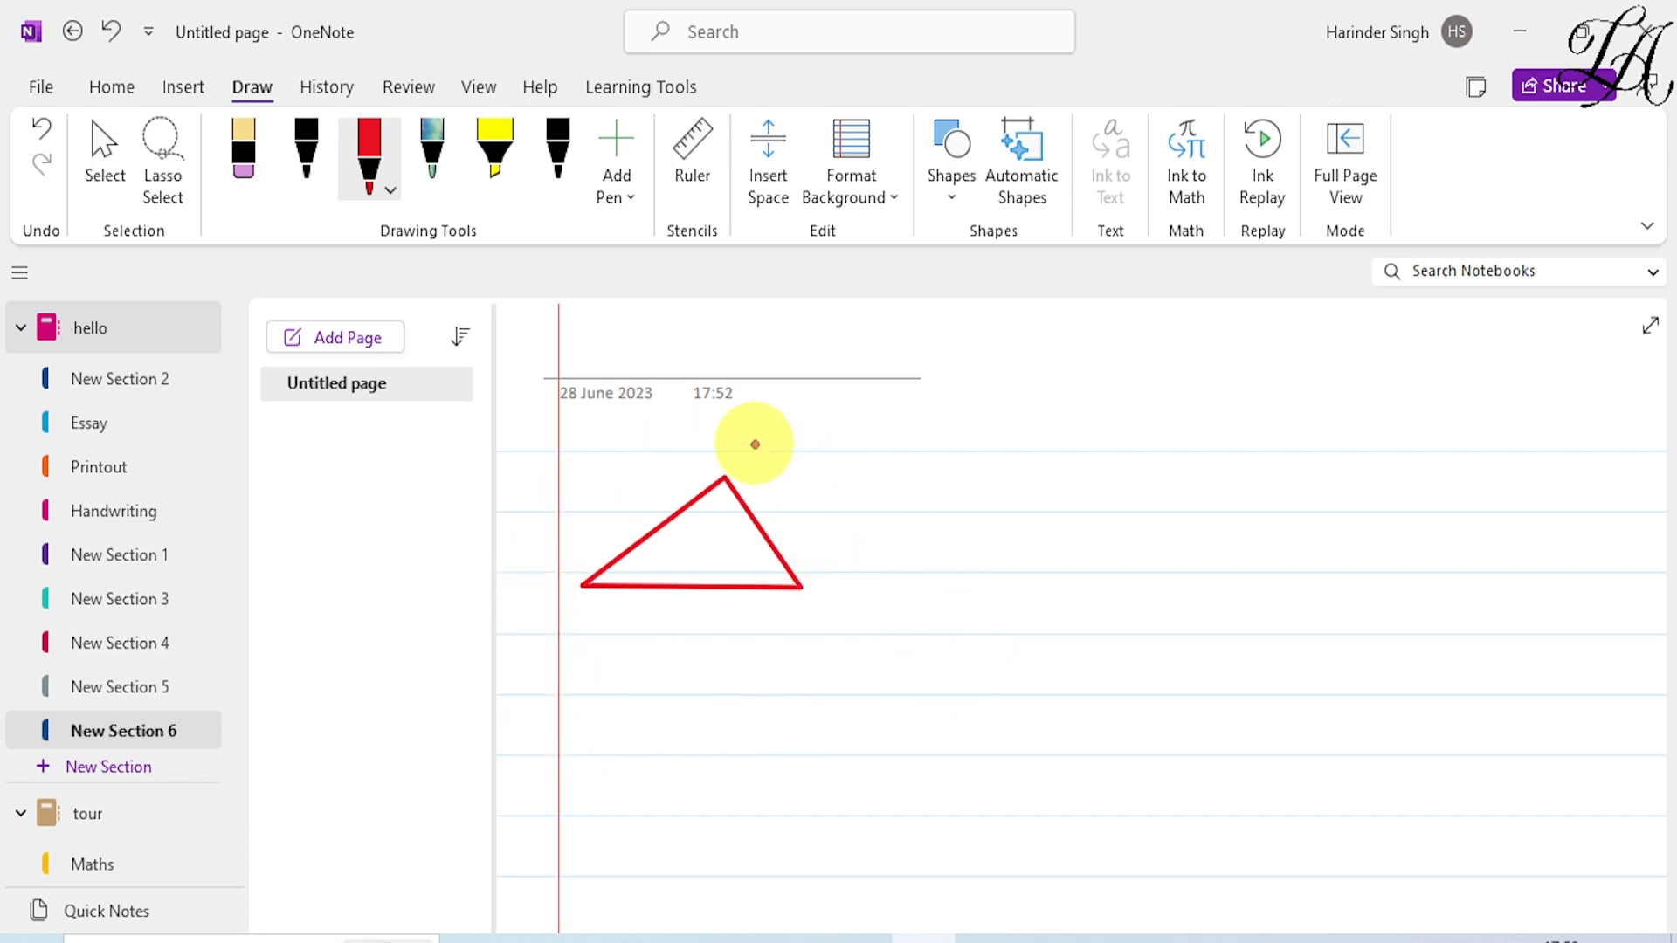
mouse_move(1059, 461)
left_mouse_down()
mouse_move(955, 484)
mouse_move(934, 656)
mouse_move(1119, 670)
mouse_move(1115, 513)
mouse_move(1046, 458)
left_mouse_up()
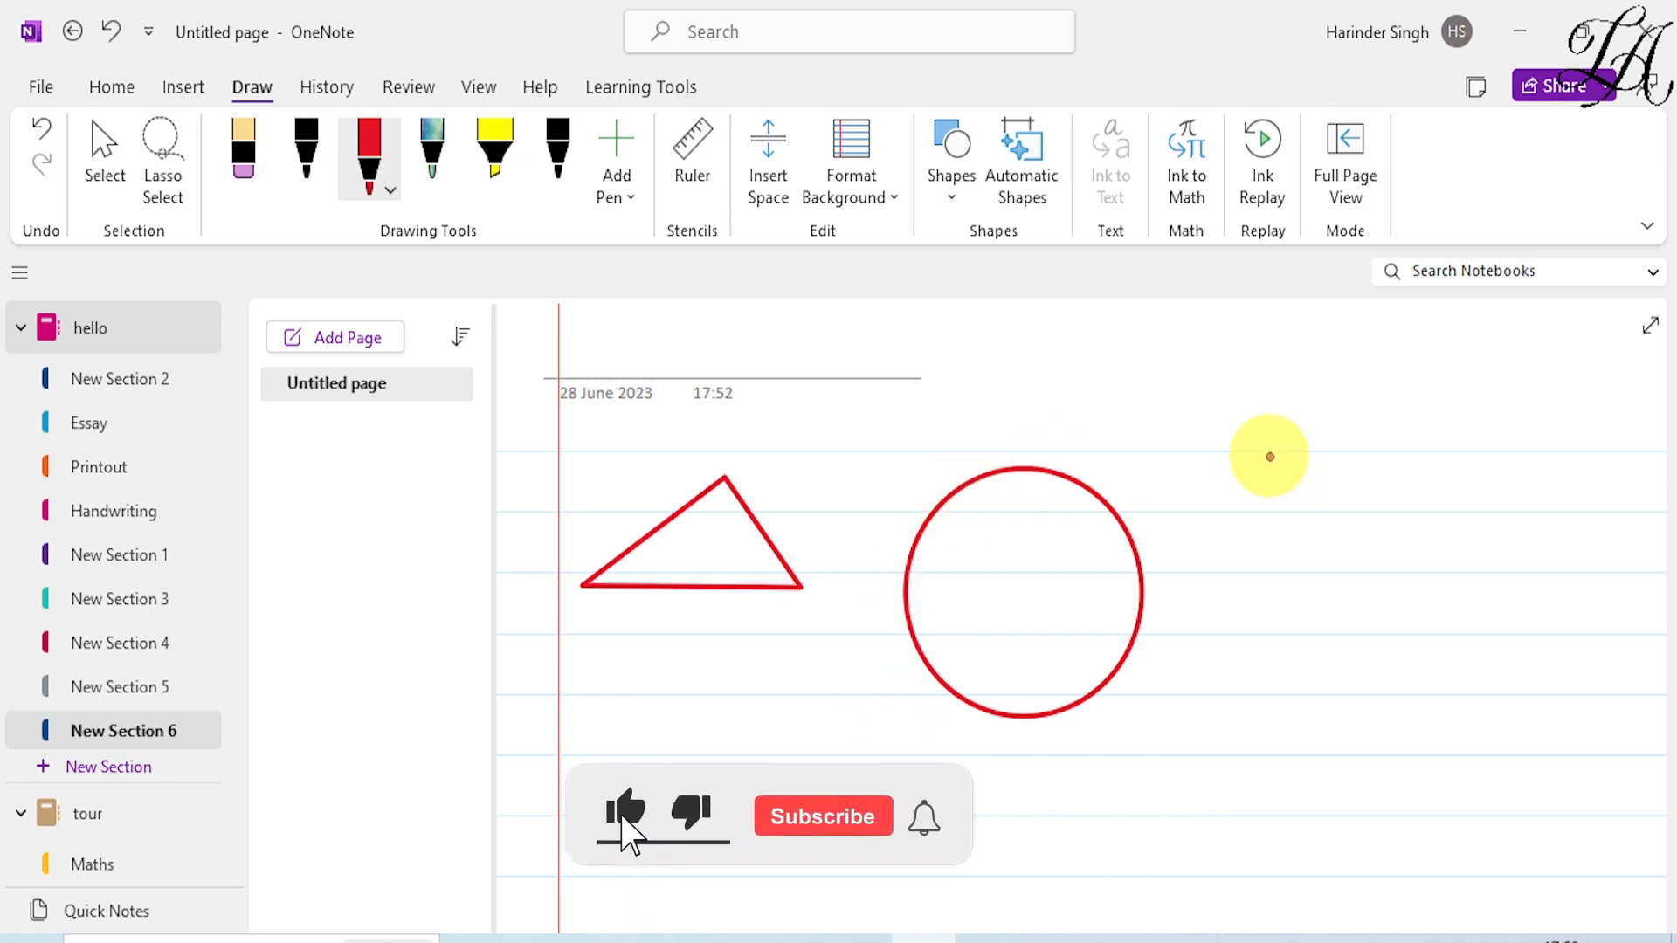
mouse_move(1269, 455)
left_mouse_down()
mouse_move(1272, 602)
mouse_move(1482, 603)
mouse_move(1543, 568)
mouse_move(1539, 472)
mouse_move(1270, 460)
left_mouse_up()
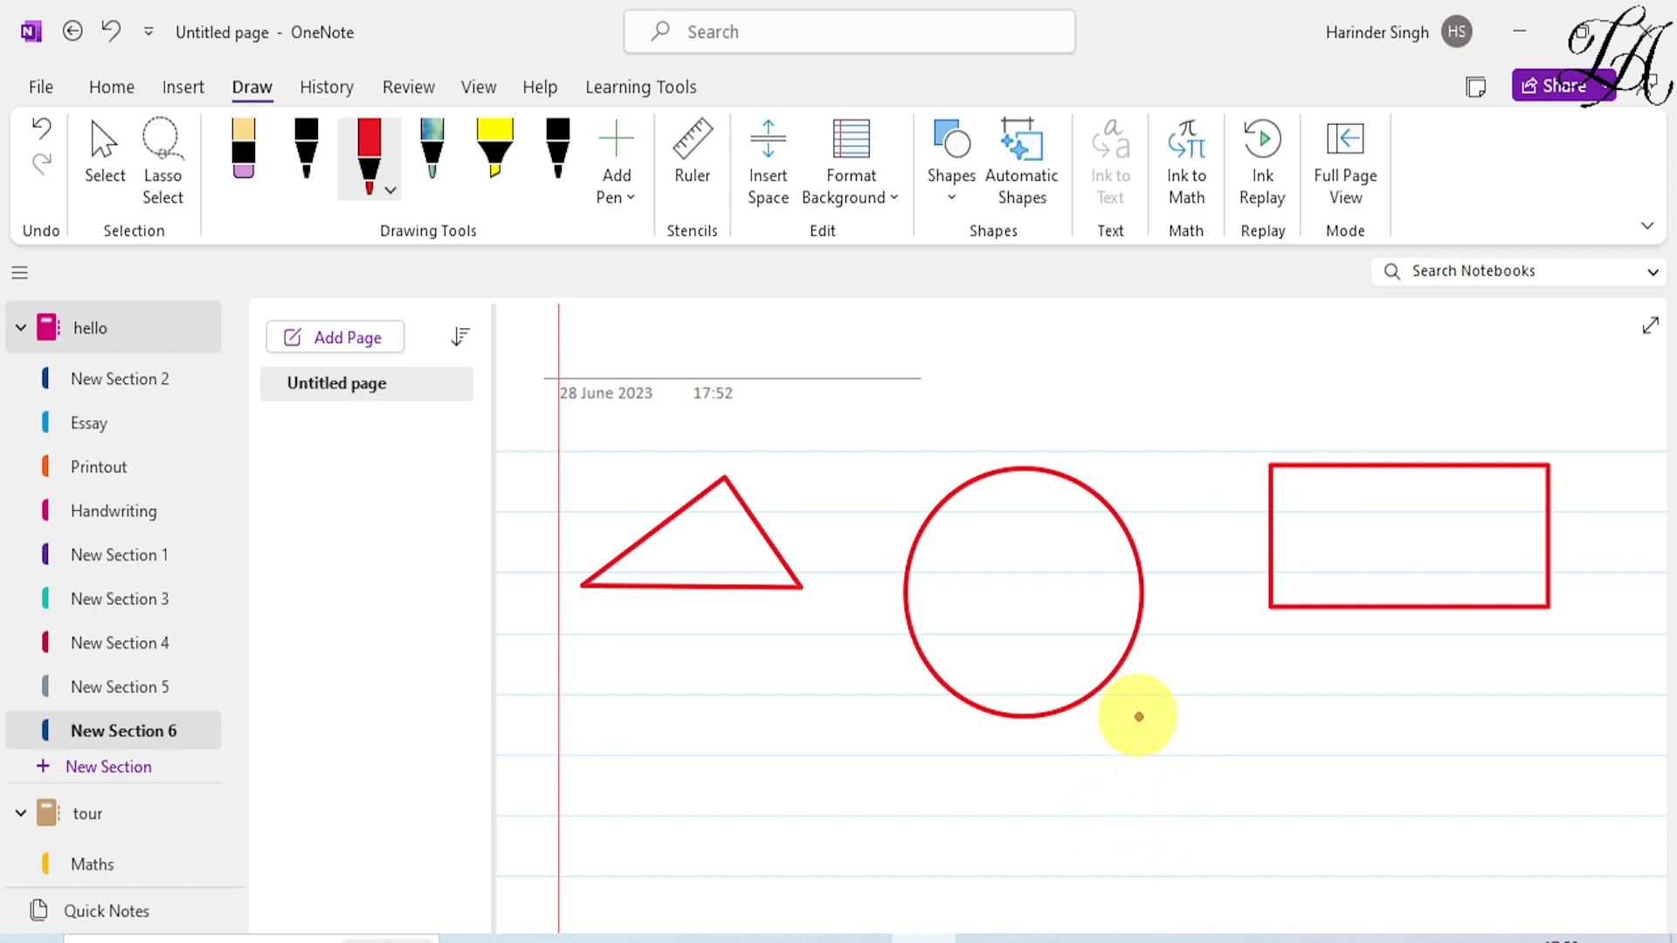
mouse_move(1139, 714)
left_mouse_down()
mouse_move(1124, 860)
mouse_move(1344, 870)
mouse_move(1346, 722)
mouse_move(1134, 713)
left_mouse_up()
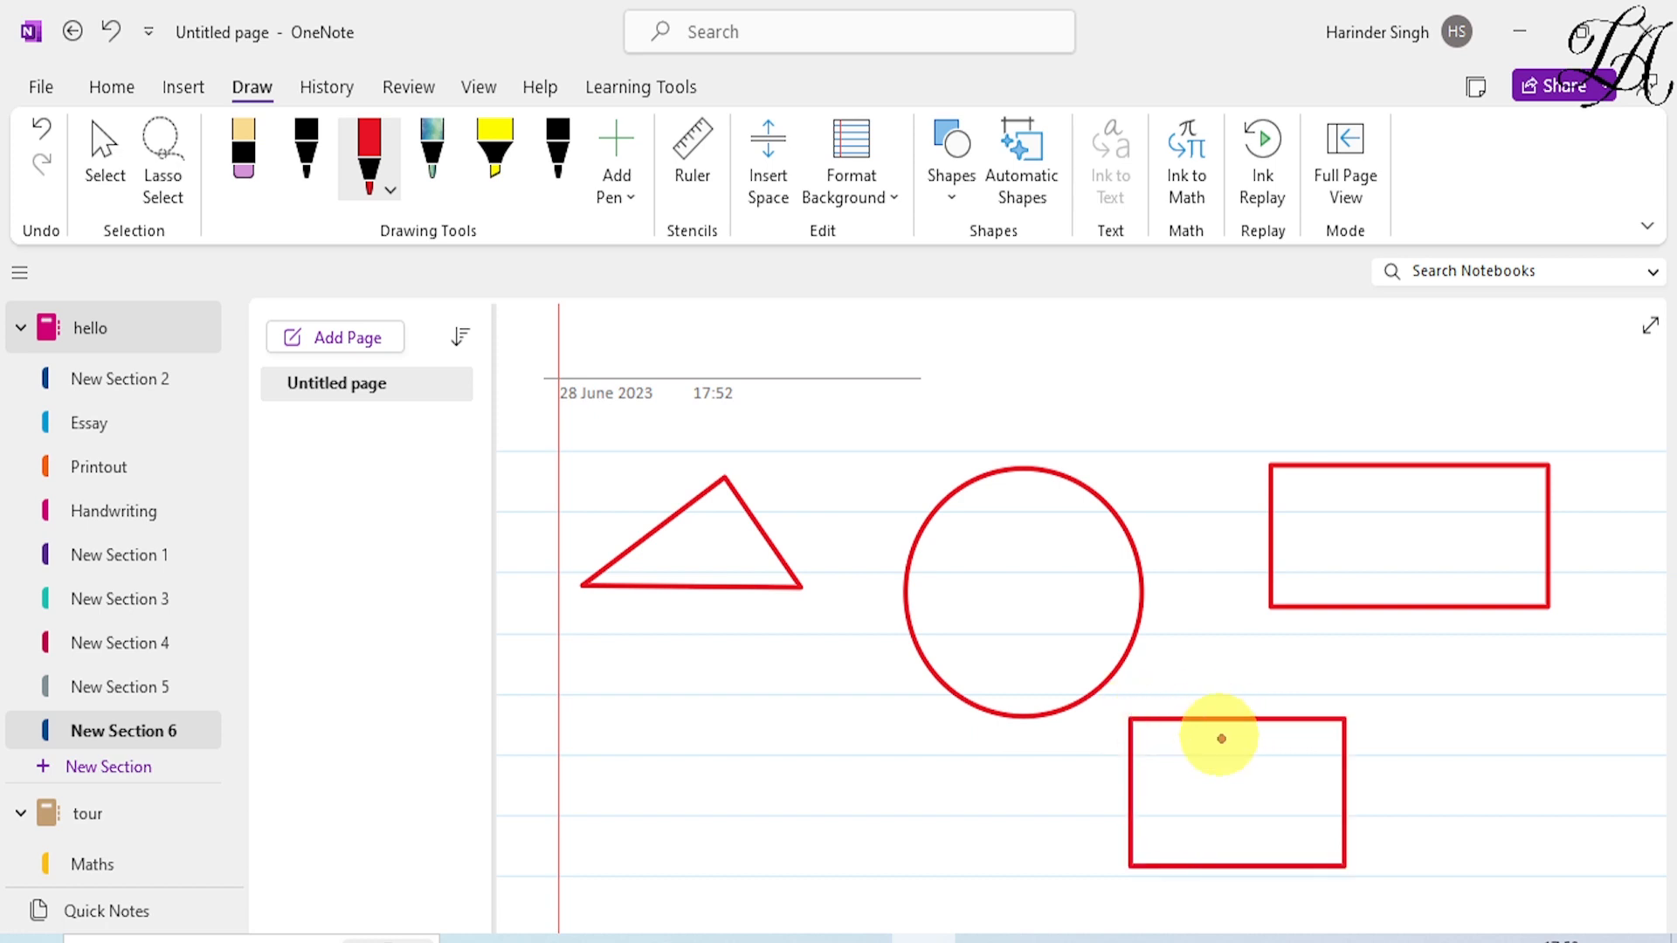
Draw two horizontal lines and one vertical line in red ink below the shapes, holding each stroke so it straightens
scroll(1206, 762, "down", 3)
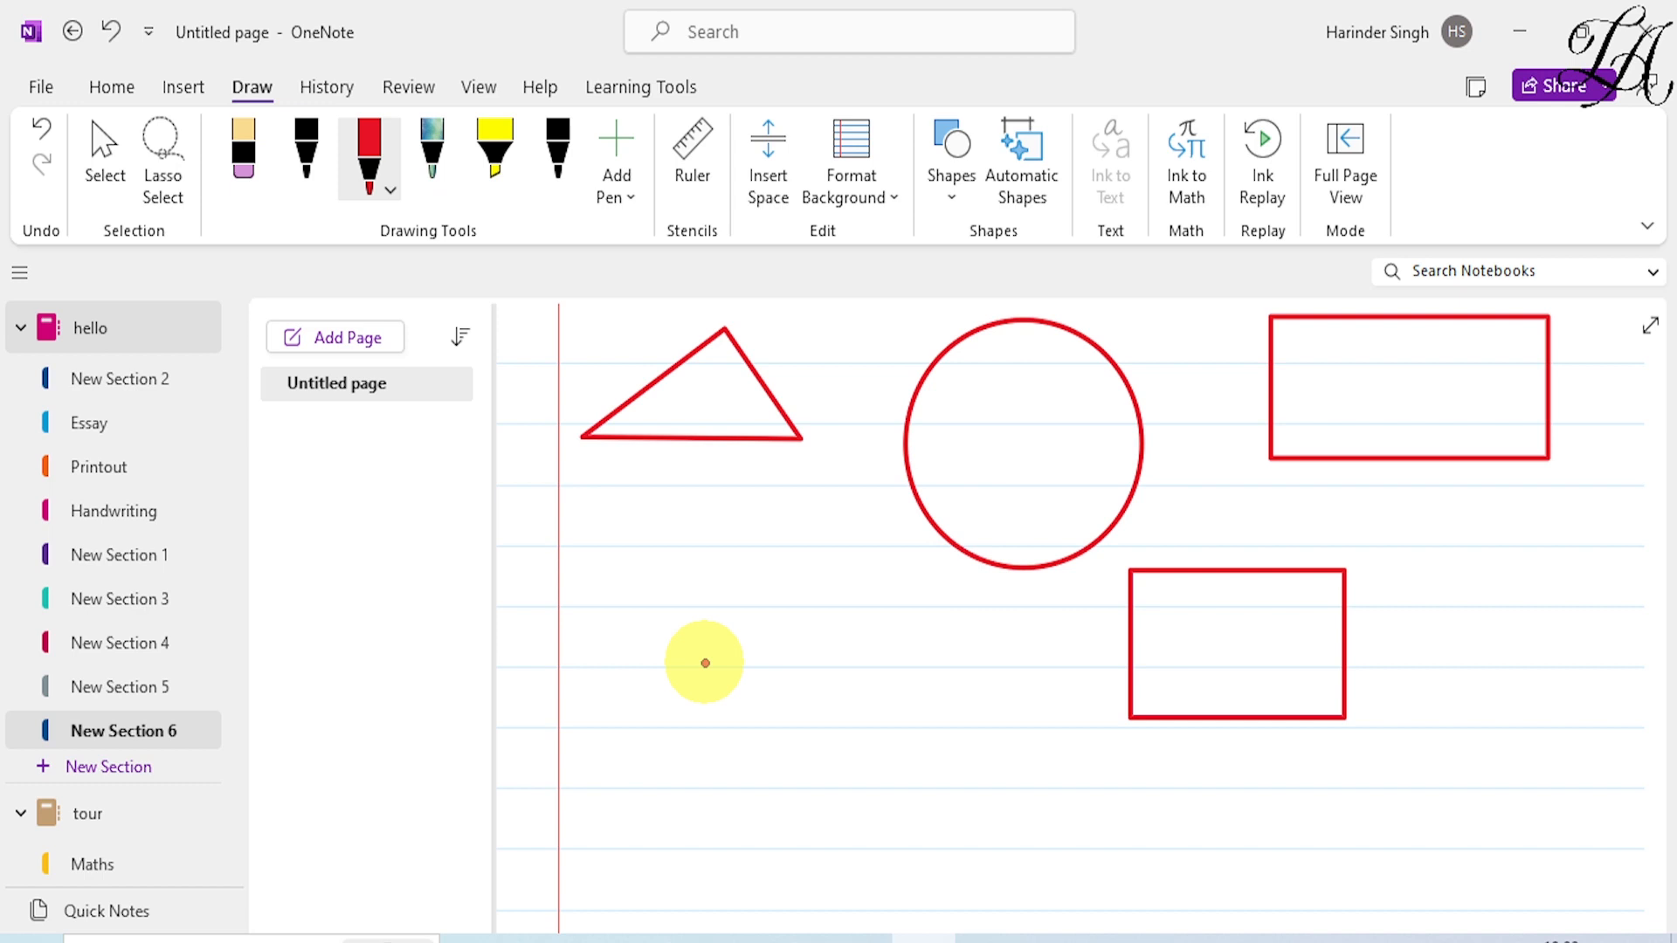
left_click_drag(705, 663, 1058, 679)
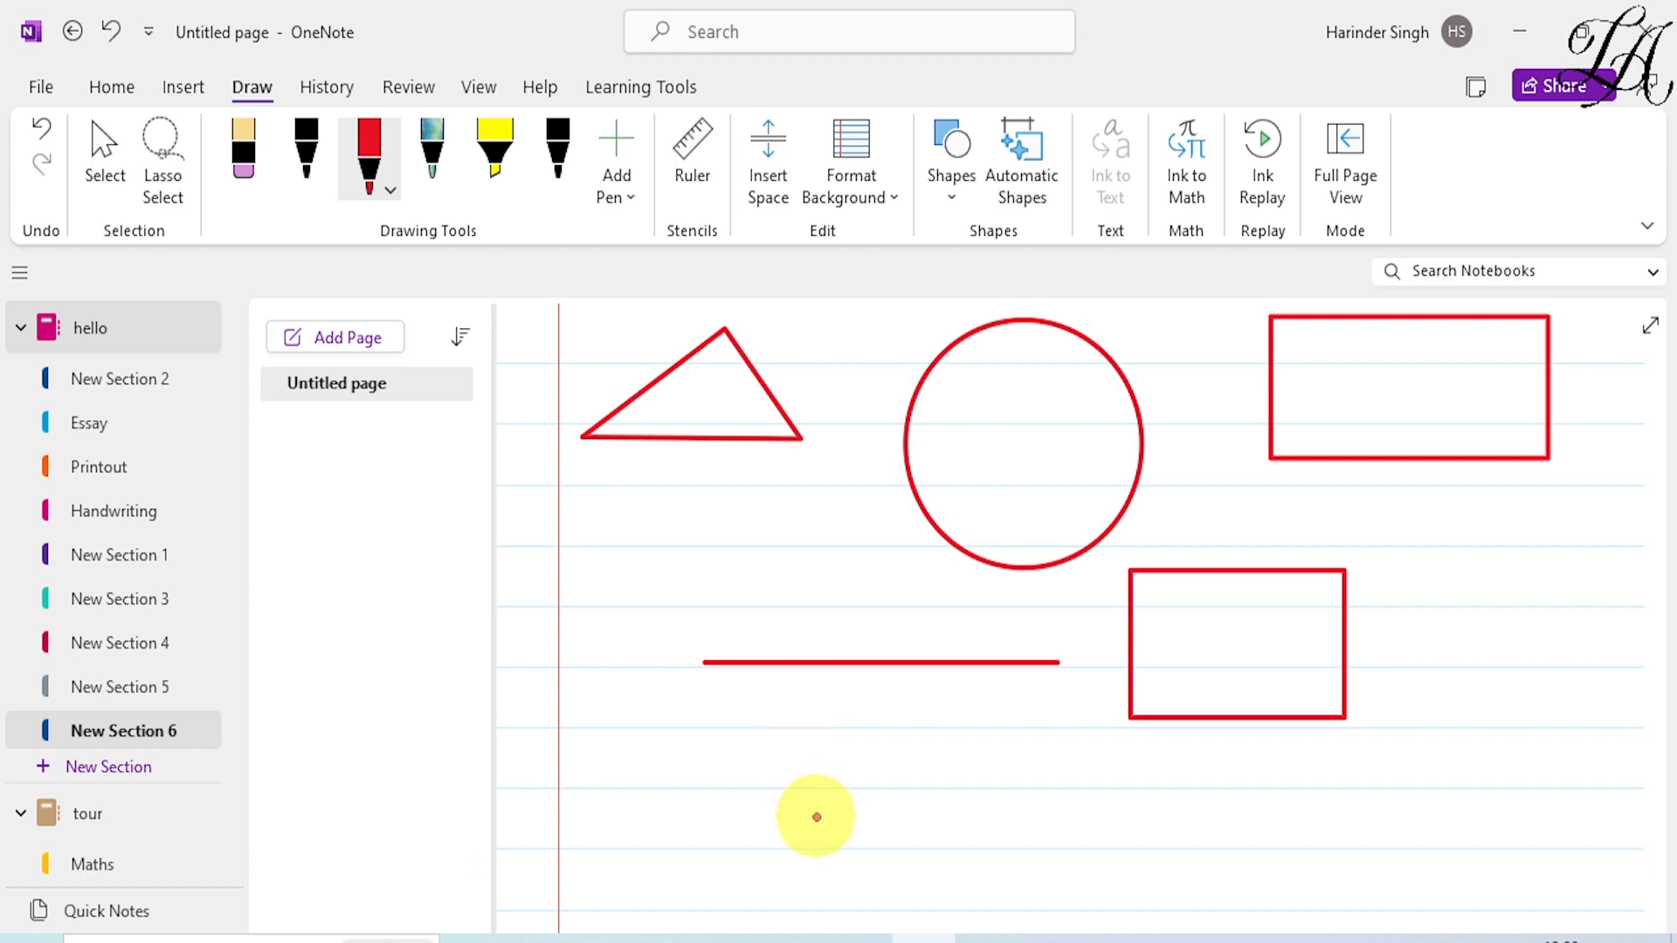
scroll(1086, 697, "down", 3)
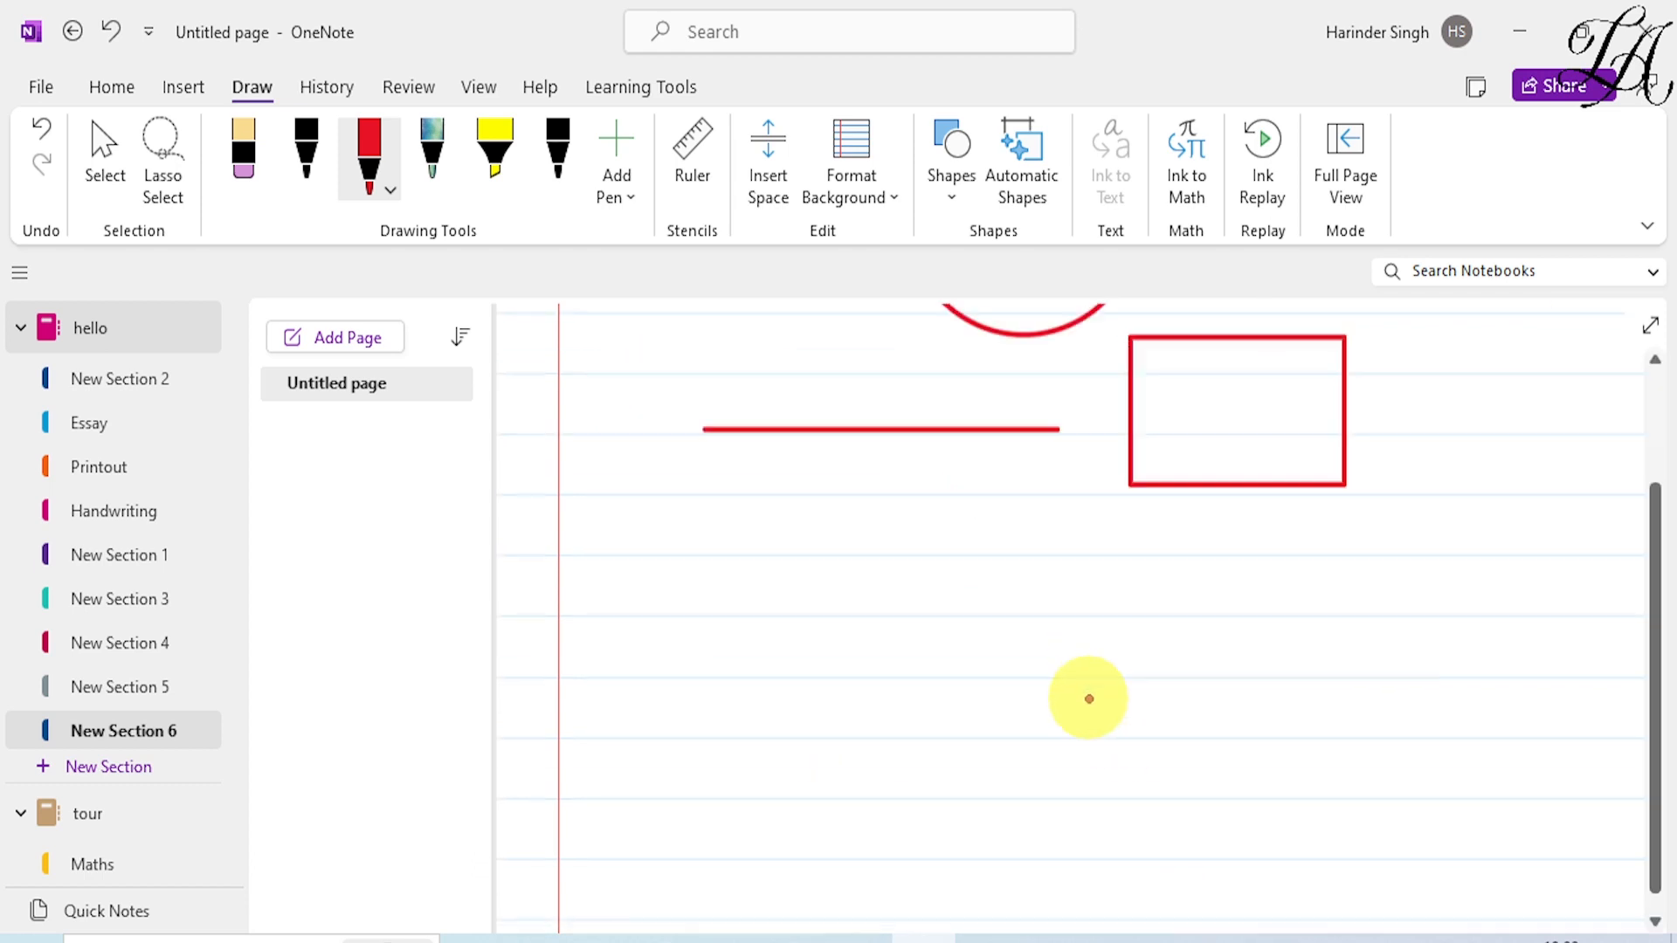
left_click_drag(791, 496, 763, 840)
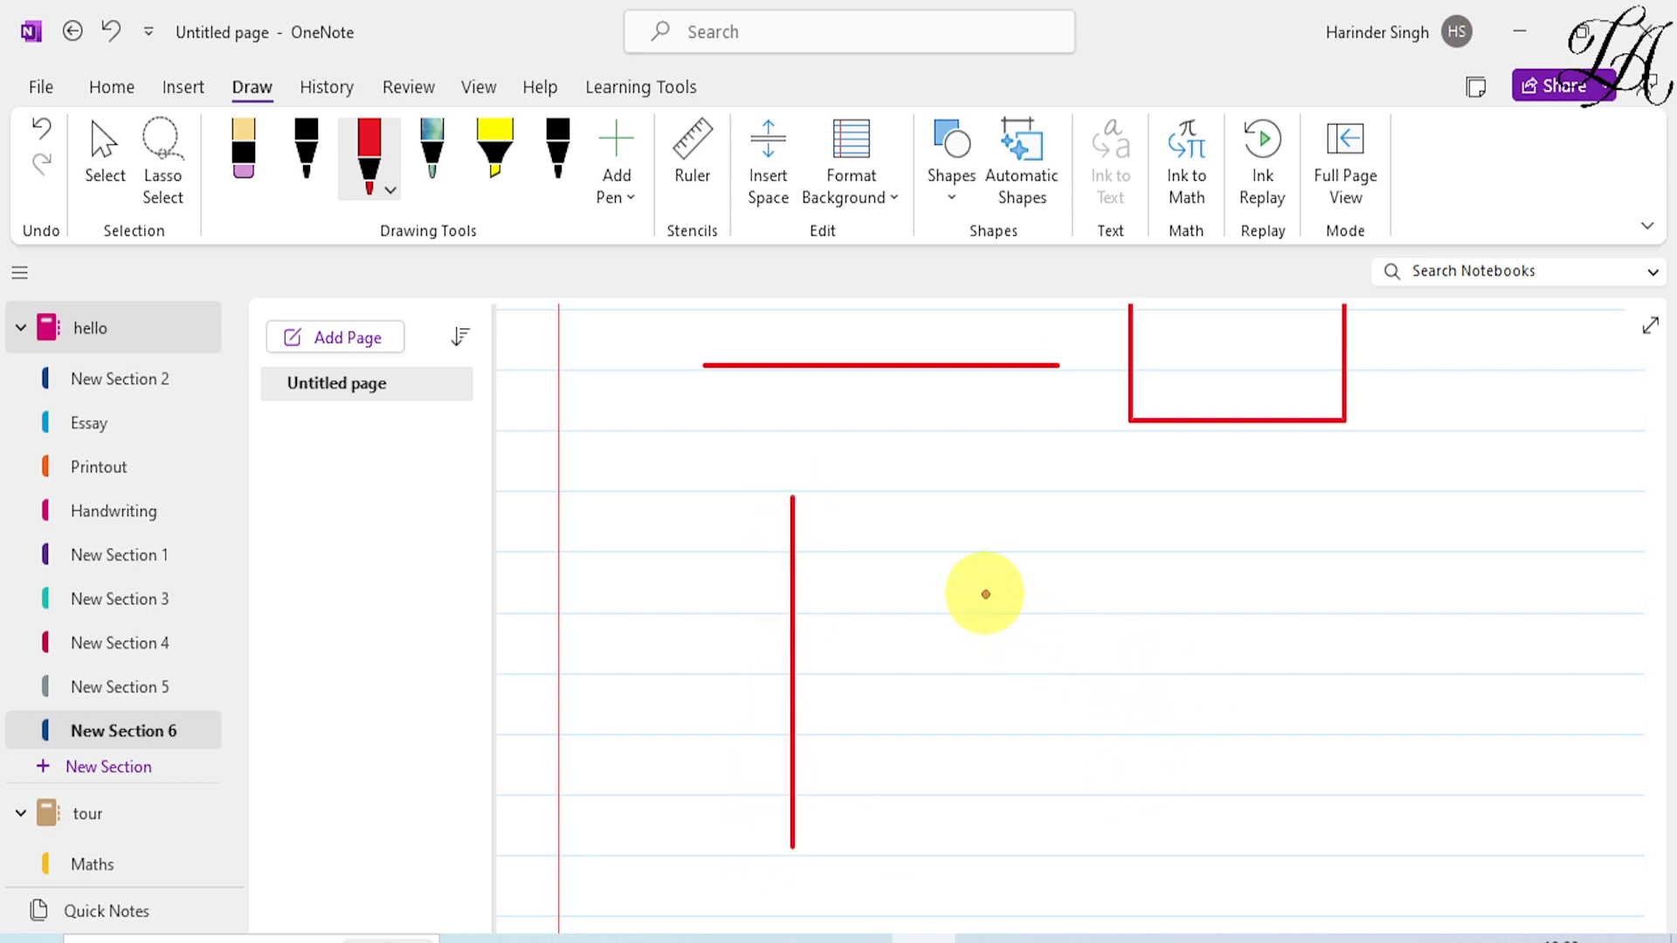
left_click_drag(985, 594, 1504, 588)
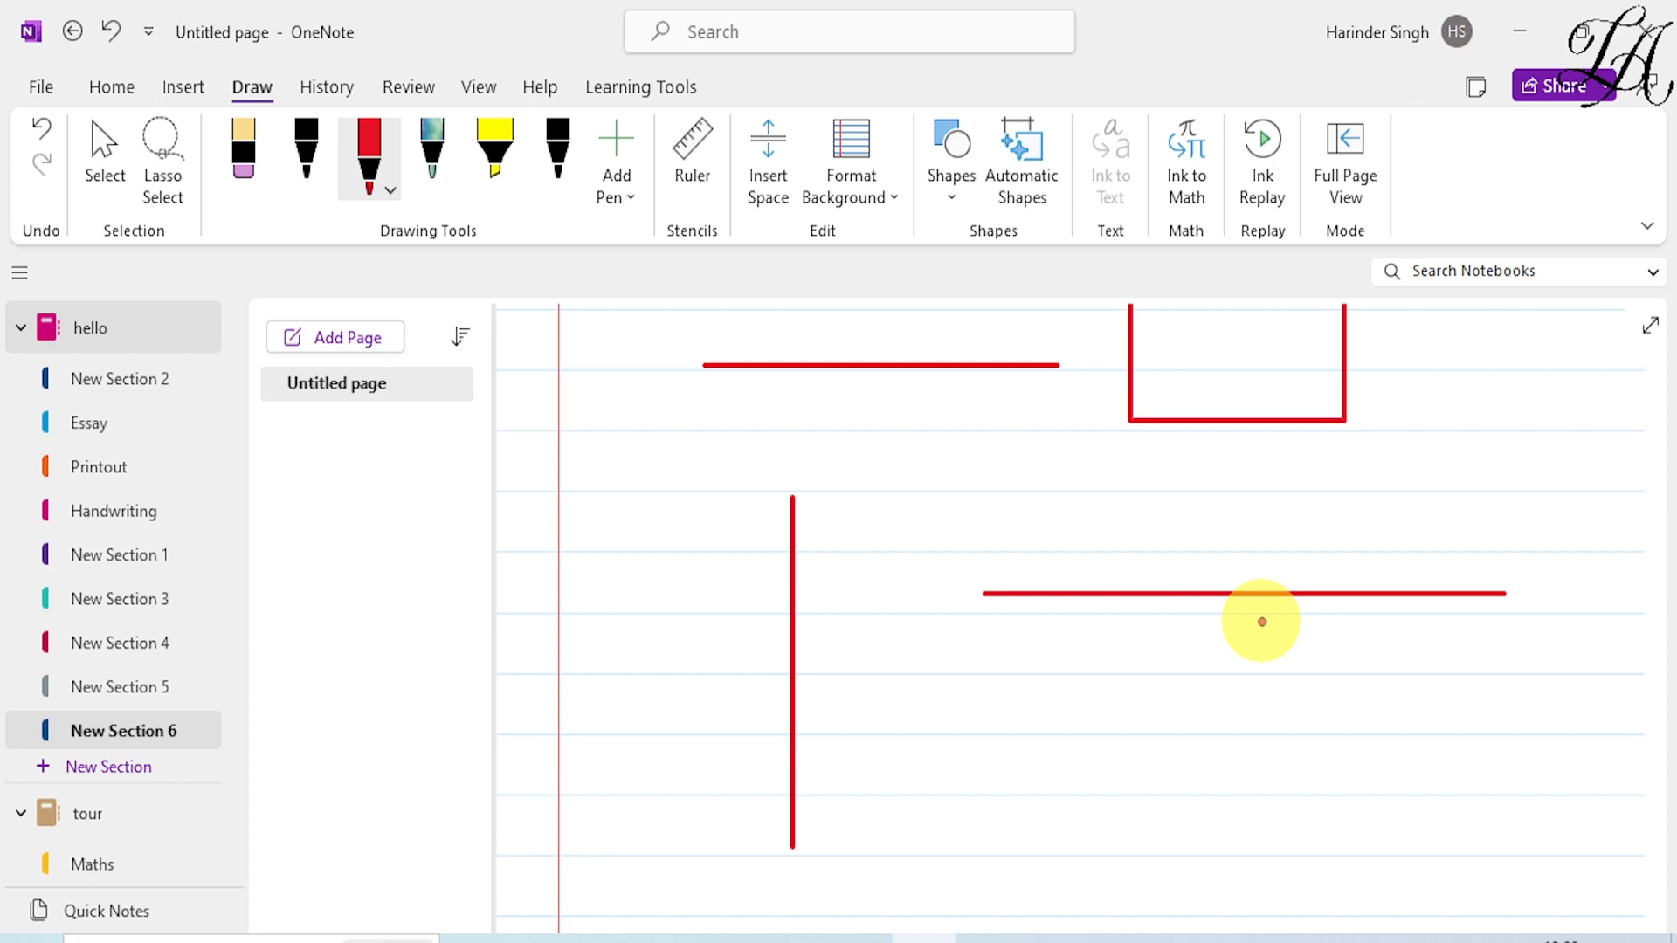
Draw a red triangle on the blank area below the lines and, while still holding the stroke, rotate and enlarge it
scroll(1261, 620, "down", 10)
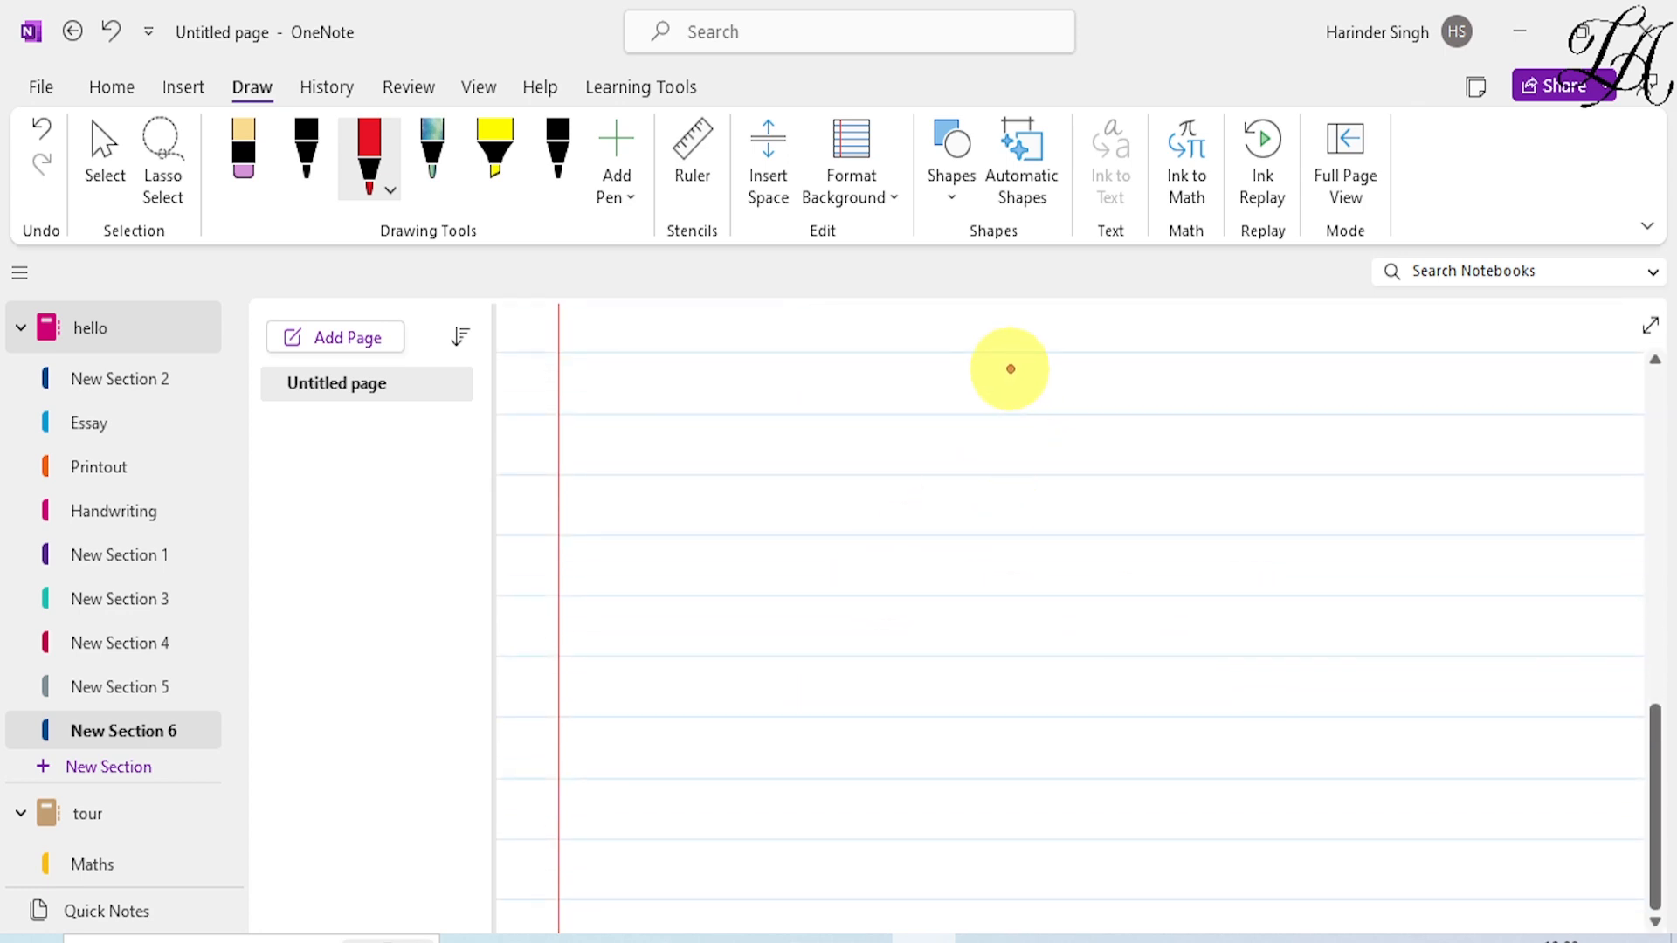
mouse_move(1019, 348)
left_mouse_down()
mouse_move(790, 521)
mouse_move(1156, 520)
mouse_move(1019, 352)
left_mouse_up()
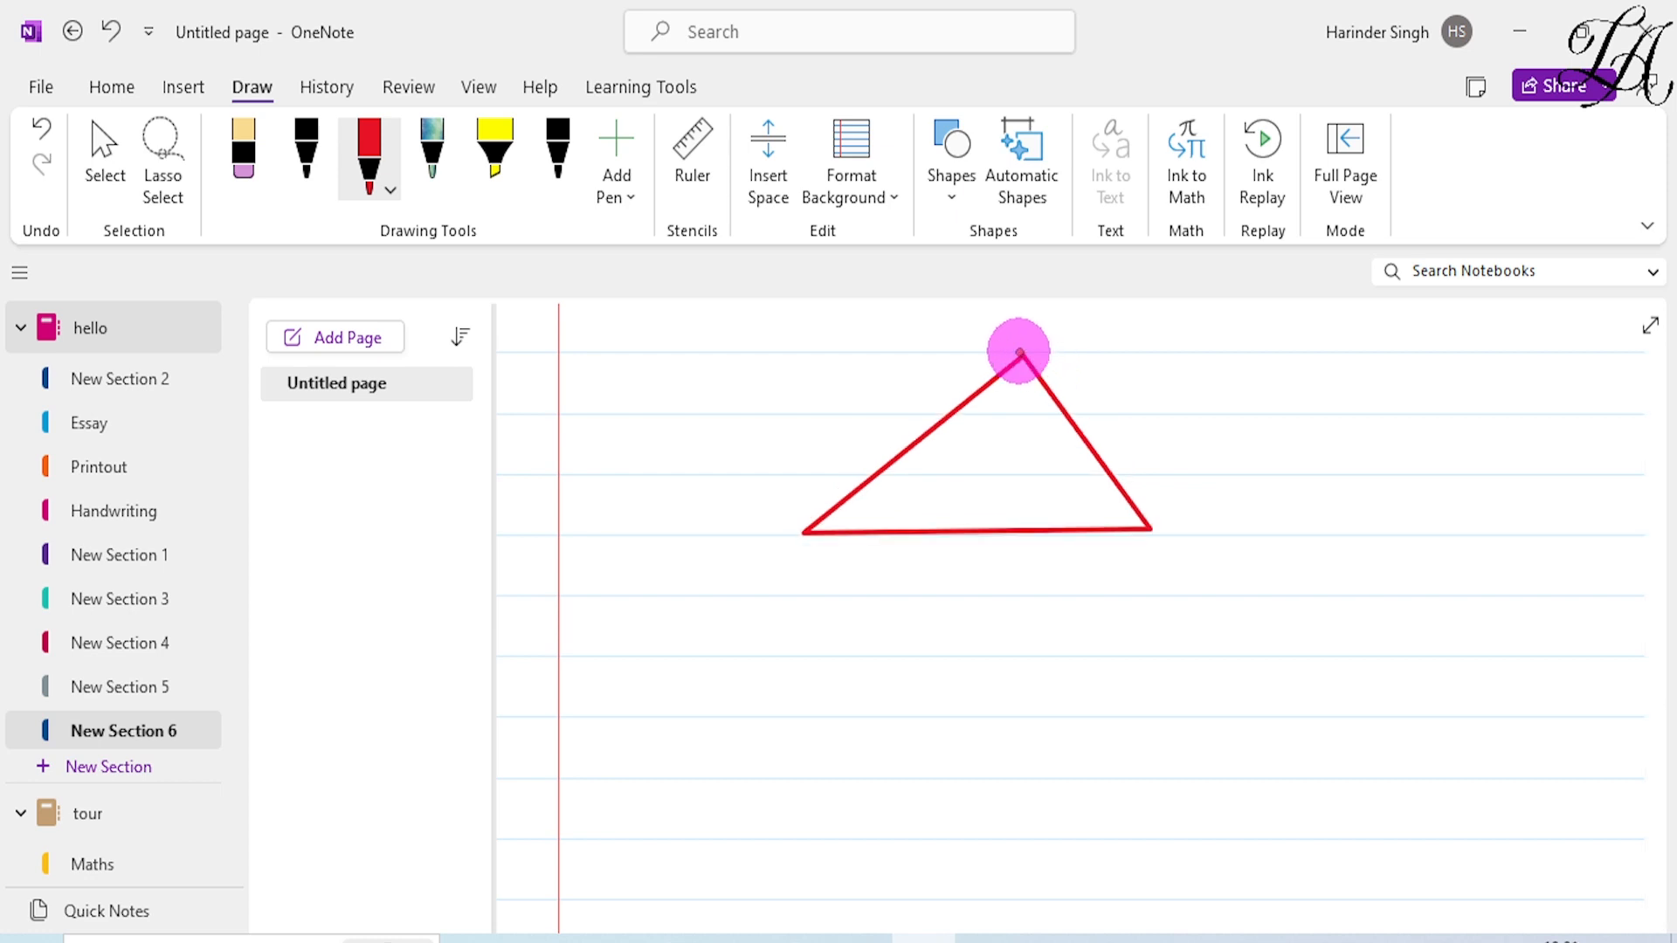
left_click_drag(1019, 352, 932, 428)
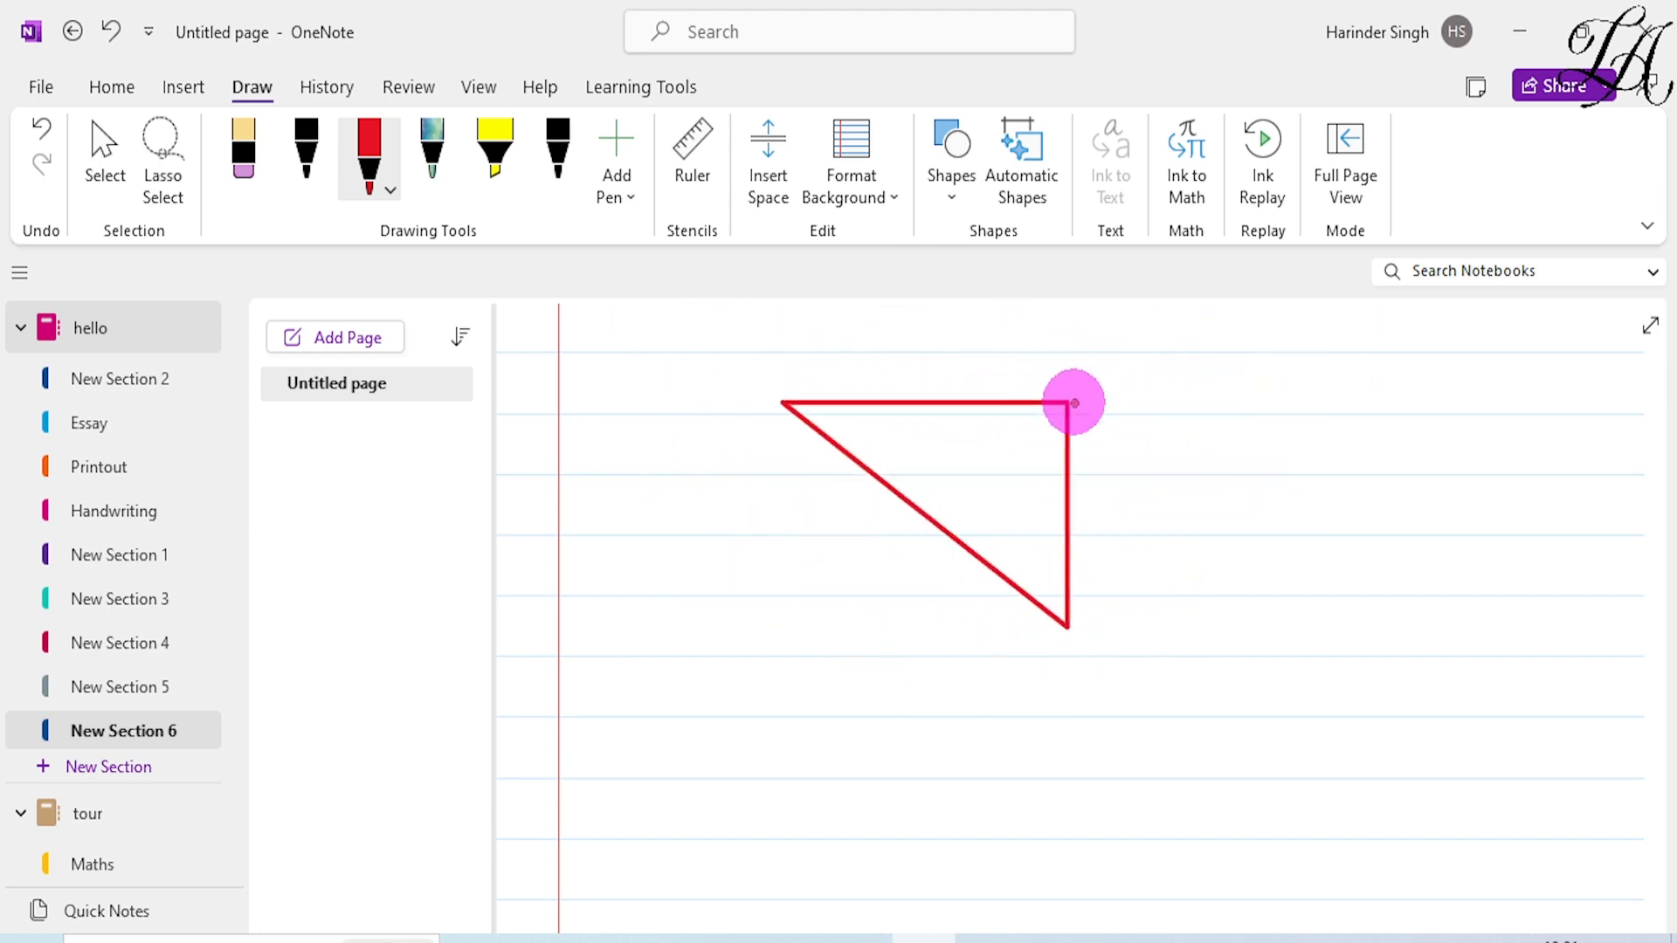
left_click_drag(1074, 402, 1107, 466)
left_click_drag(900, 649, 1252, 439)
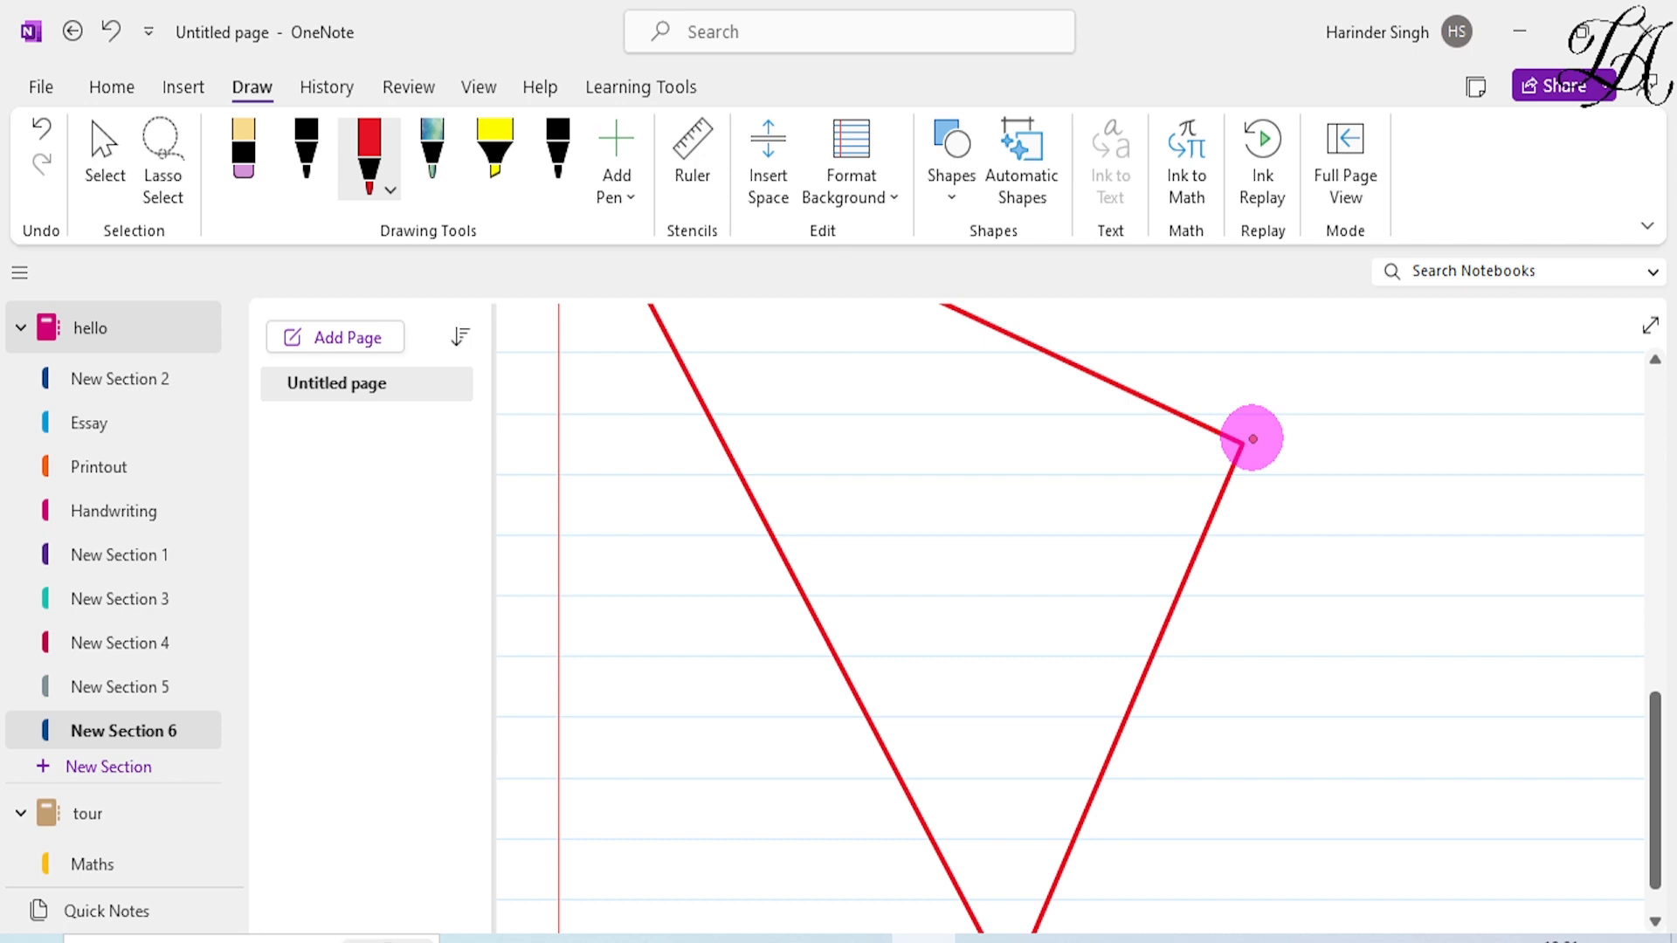
left_click_drag(1252, 439, 1247, 441)
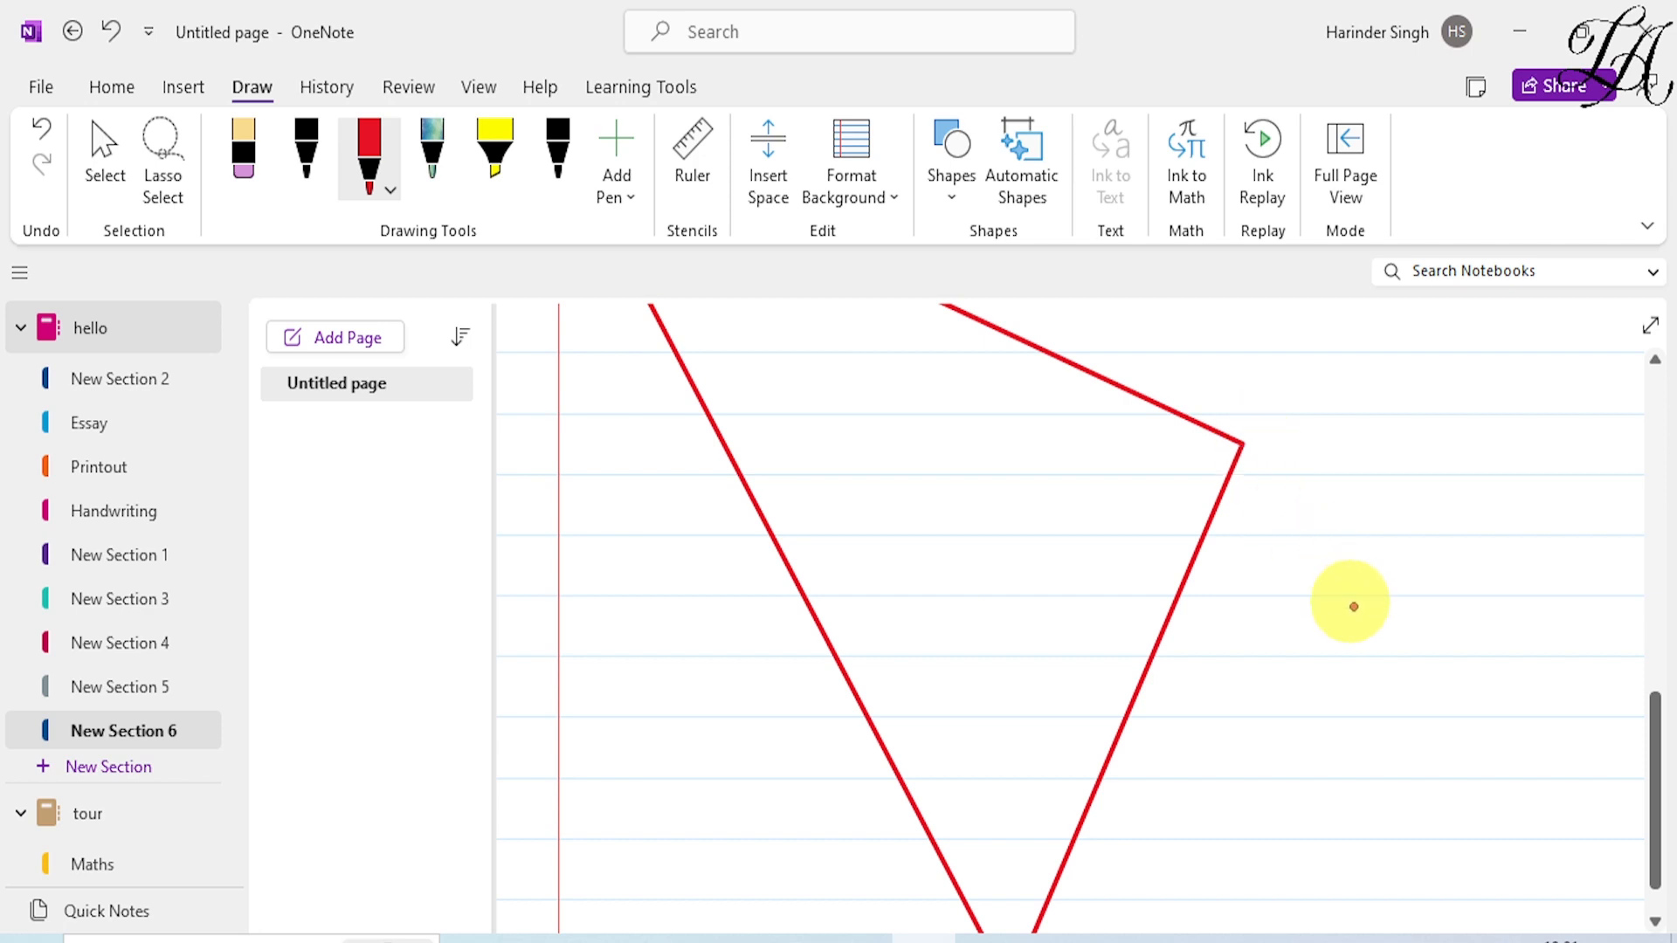
scroll(1359, 621, "up", 5)
scroll(1353, 624, "down", 10)
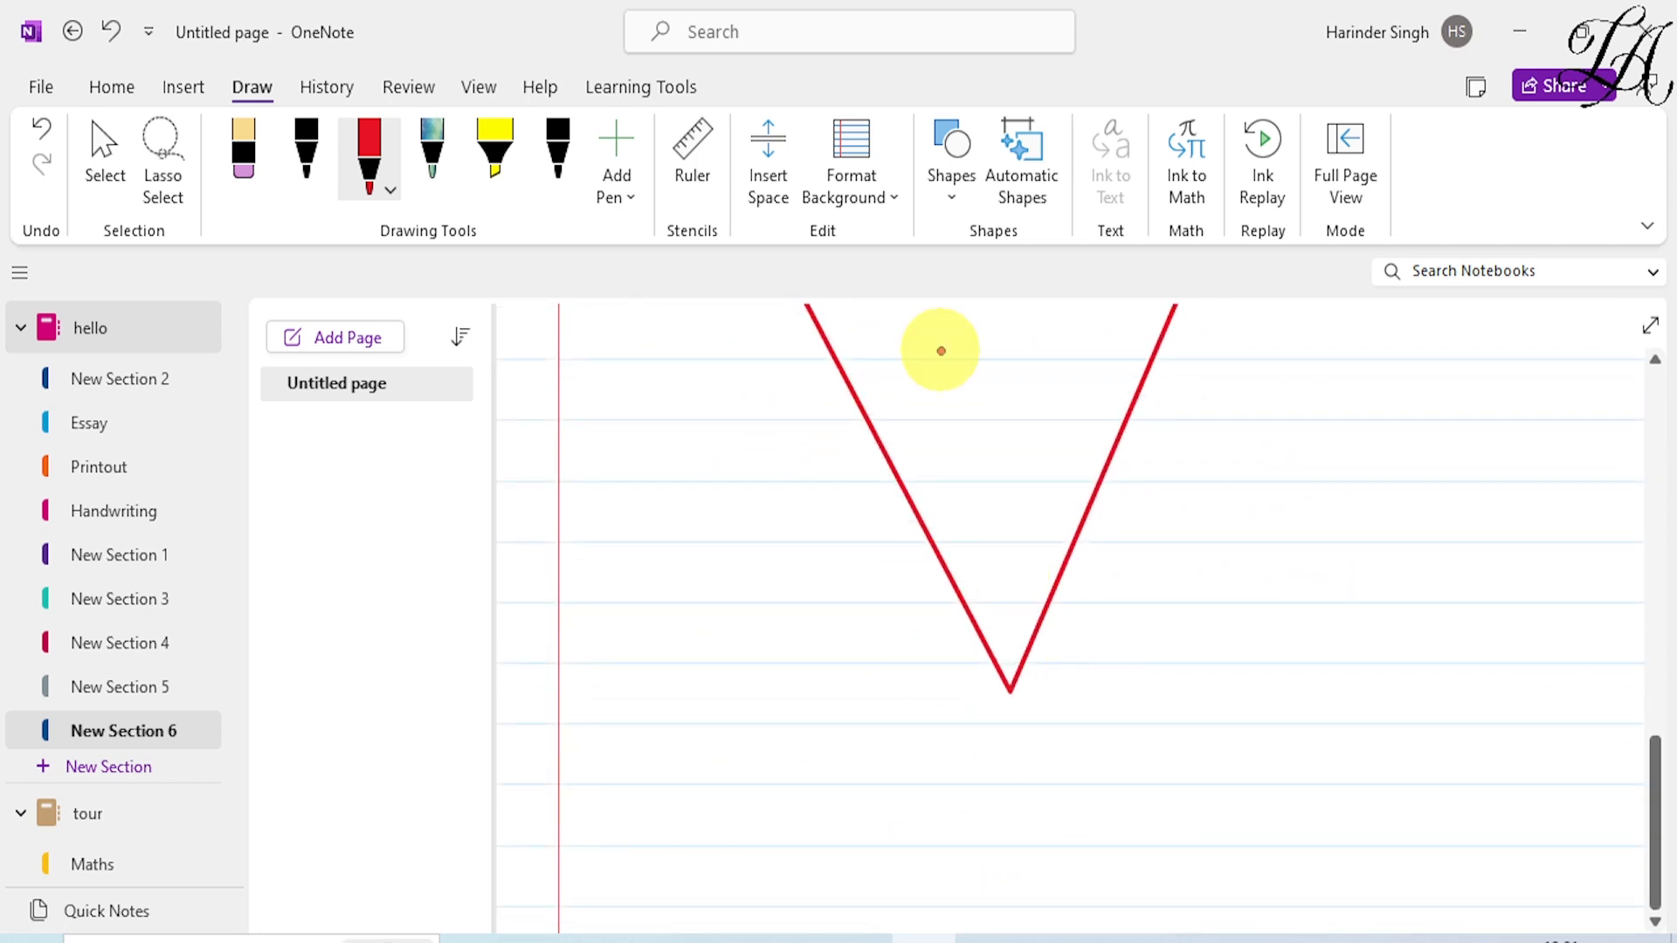
Draw a large tilted rectangle in red ink on the blank area below the triangle, holding the stroke to convert and adjust it
scroll(960, 563, "down", 3)
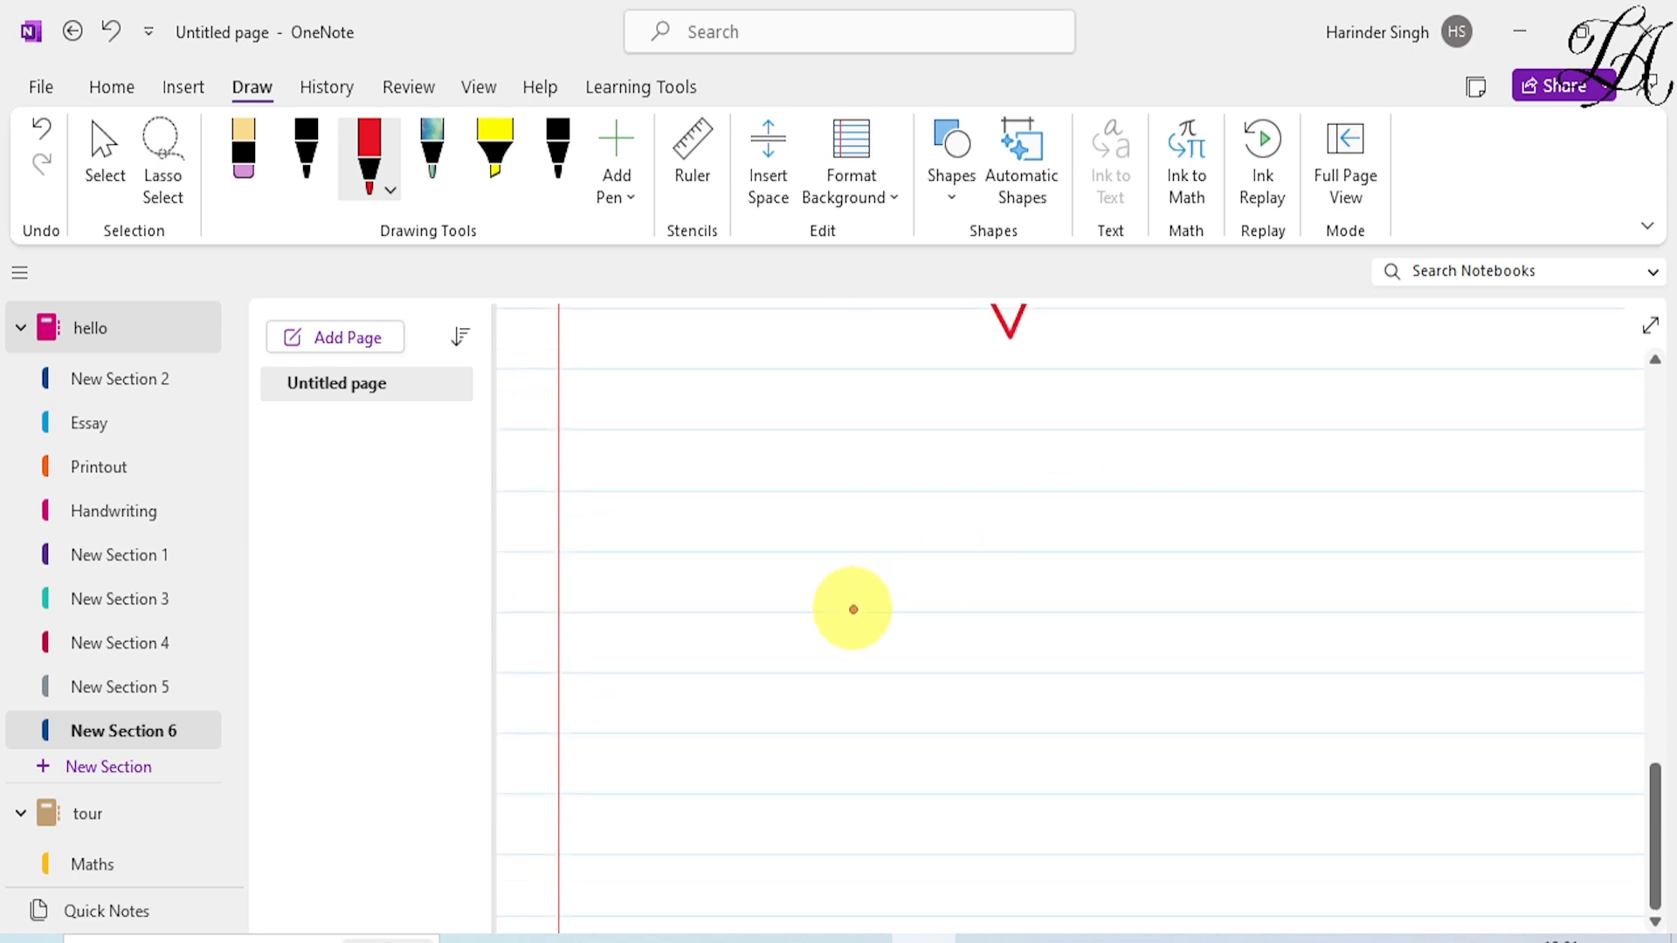
mouse_move(853, 505)
left_mouse_down()
mouse_move(849, 614)
mouse_move(914, 693)
mouse_move(1160, 663)
mouse_move(1206, 498)
mouse_move(857, 506)
mouse_move(809, 490)
mouse_move(1029, 495)
mouse_move(1112, 611)
mouse_move(998, 759)
mouse_move(839, 670)
mouse_move(947, 569)
mouse_move(1112, 561)
mouse_move(1147, 675)
mouse_move(944, 737)
mouse_move(936, 592)
mouse_move(1104, 569)
mouse_move(1126, 582)
mouse_move(1231, 550)
mouse_move(1037, 626)
mouse_move(1333, 597)
mouse_move(1004, 625)
mouse_move(1201, 610)
mouse_move(1114, 644)
mouse_move(1287, 588)
mouse_move(1016, 677)
mouse_move(1116, 652)
mouse_move(1149, 707)
mouse_move(1101, 779)
mouse_move(1083, 863)
left_mouse_up()
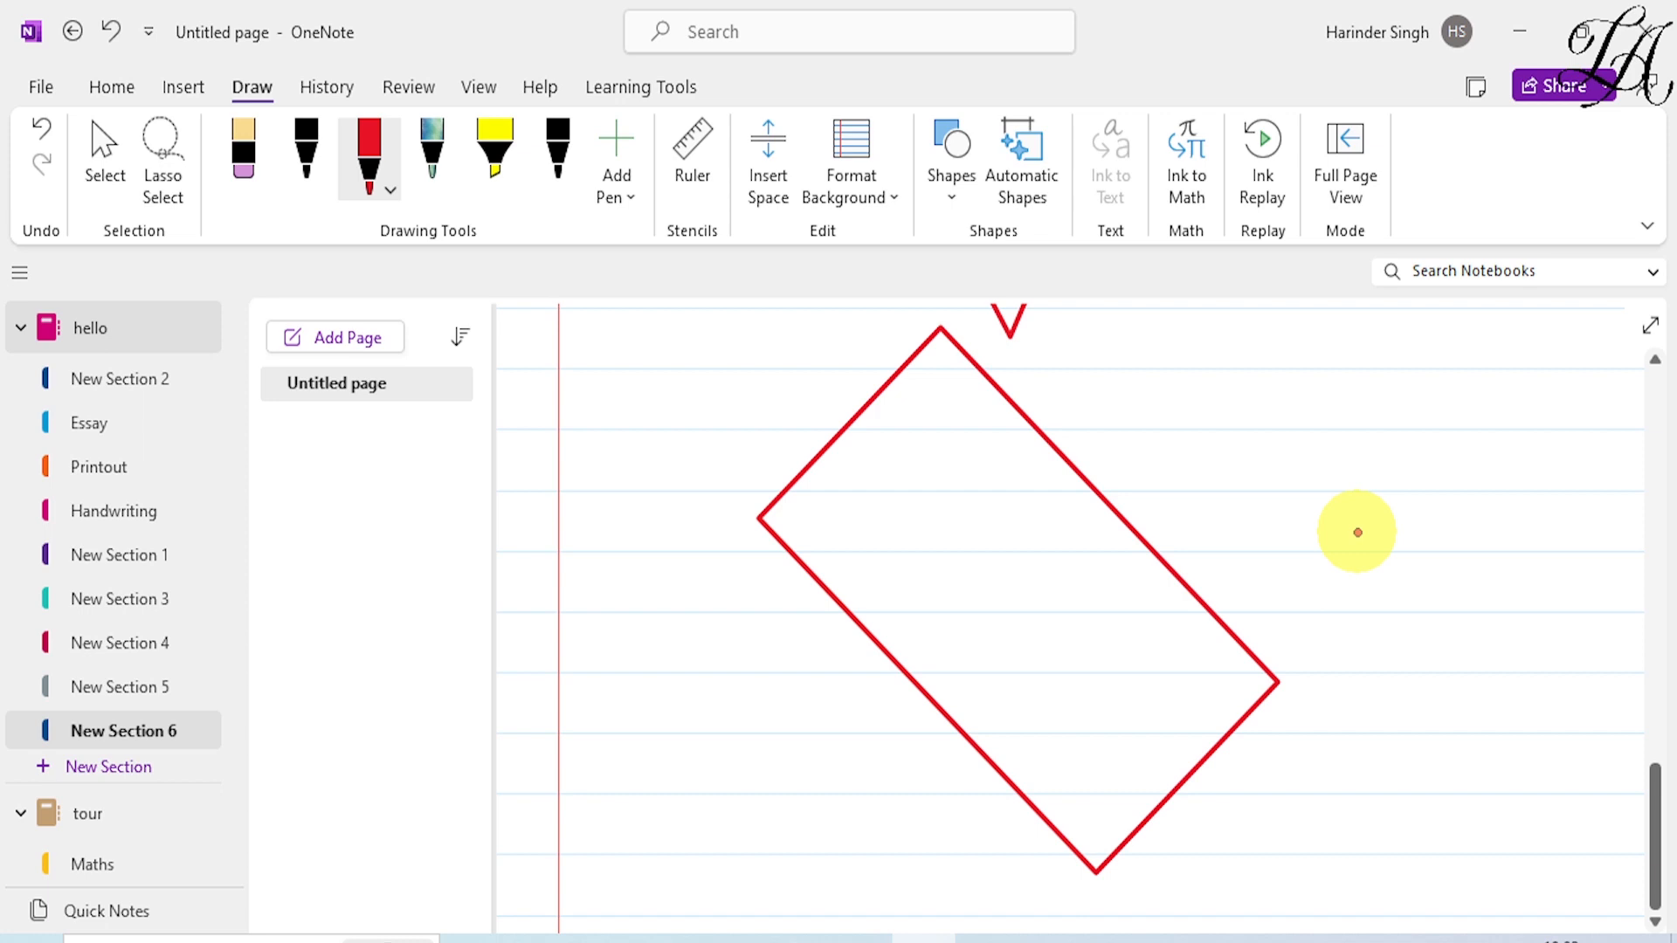
Try the thickest preset for the red pen, then set its thickness to 0.35 mm
left_click(387, 194)
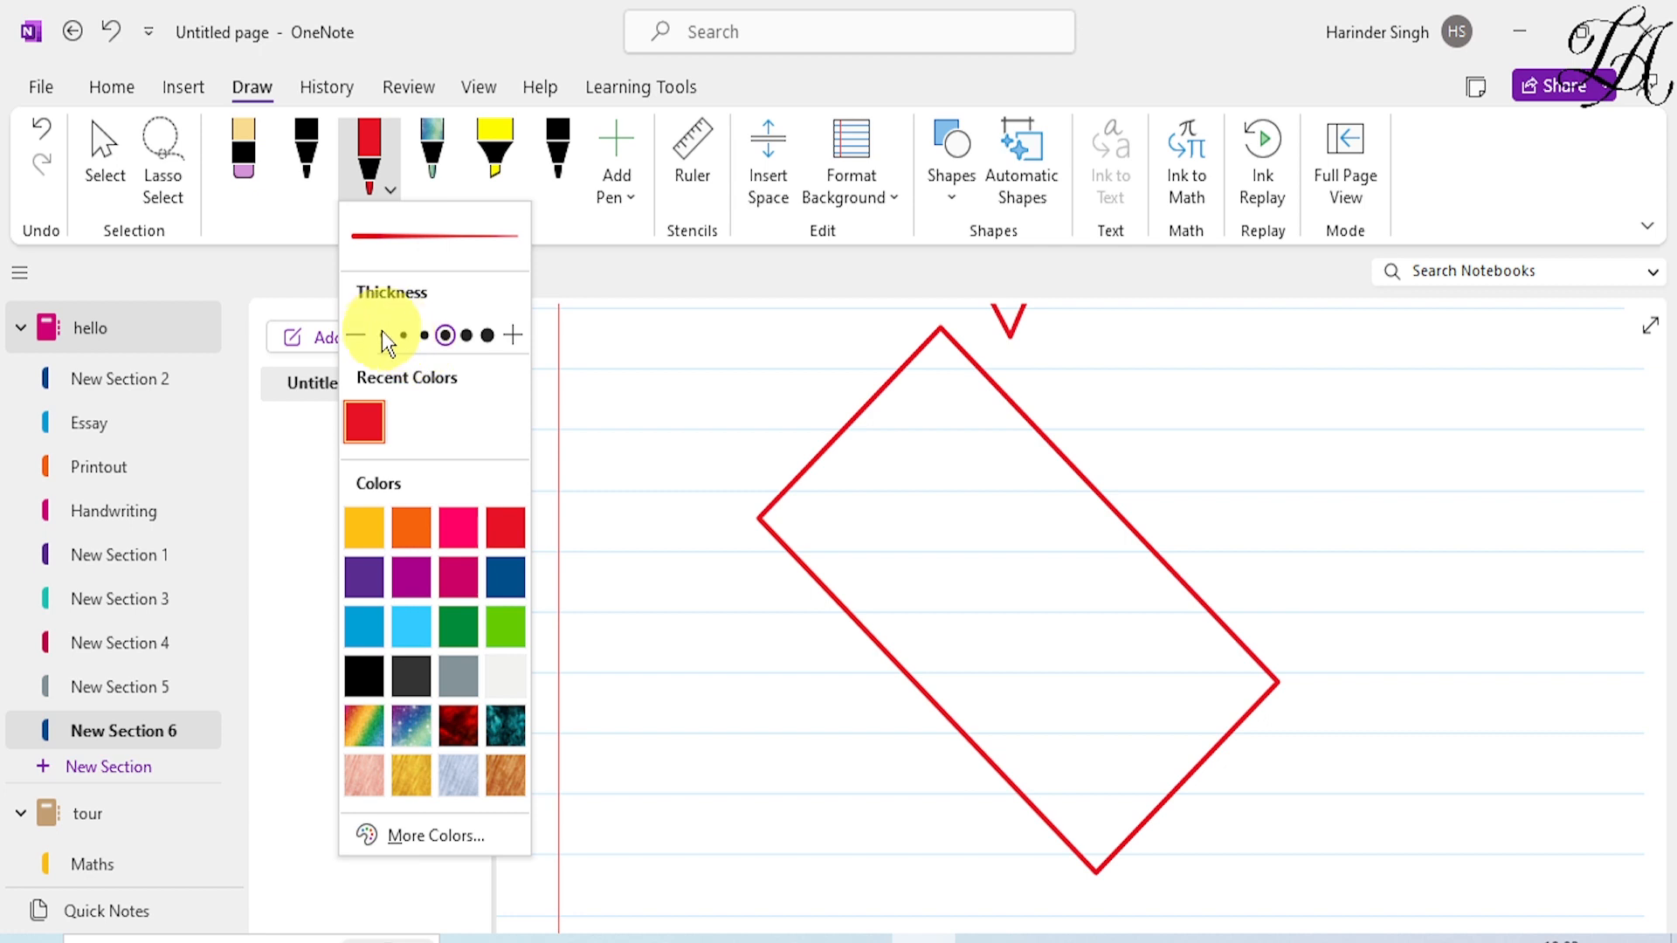
left_click(487, 336)
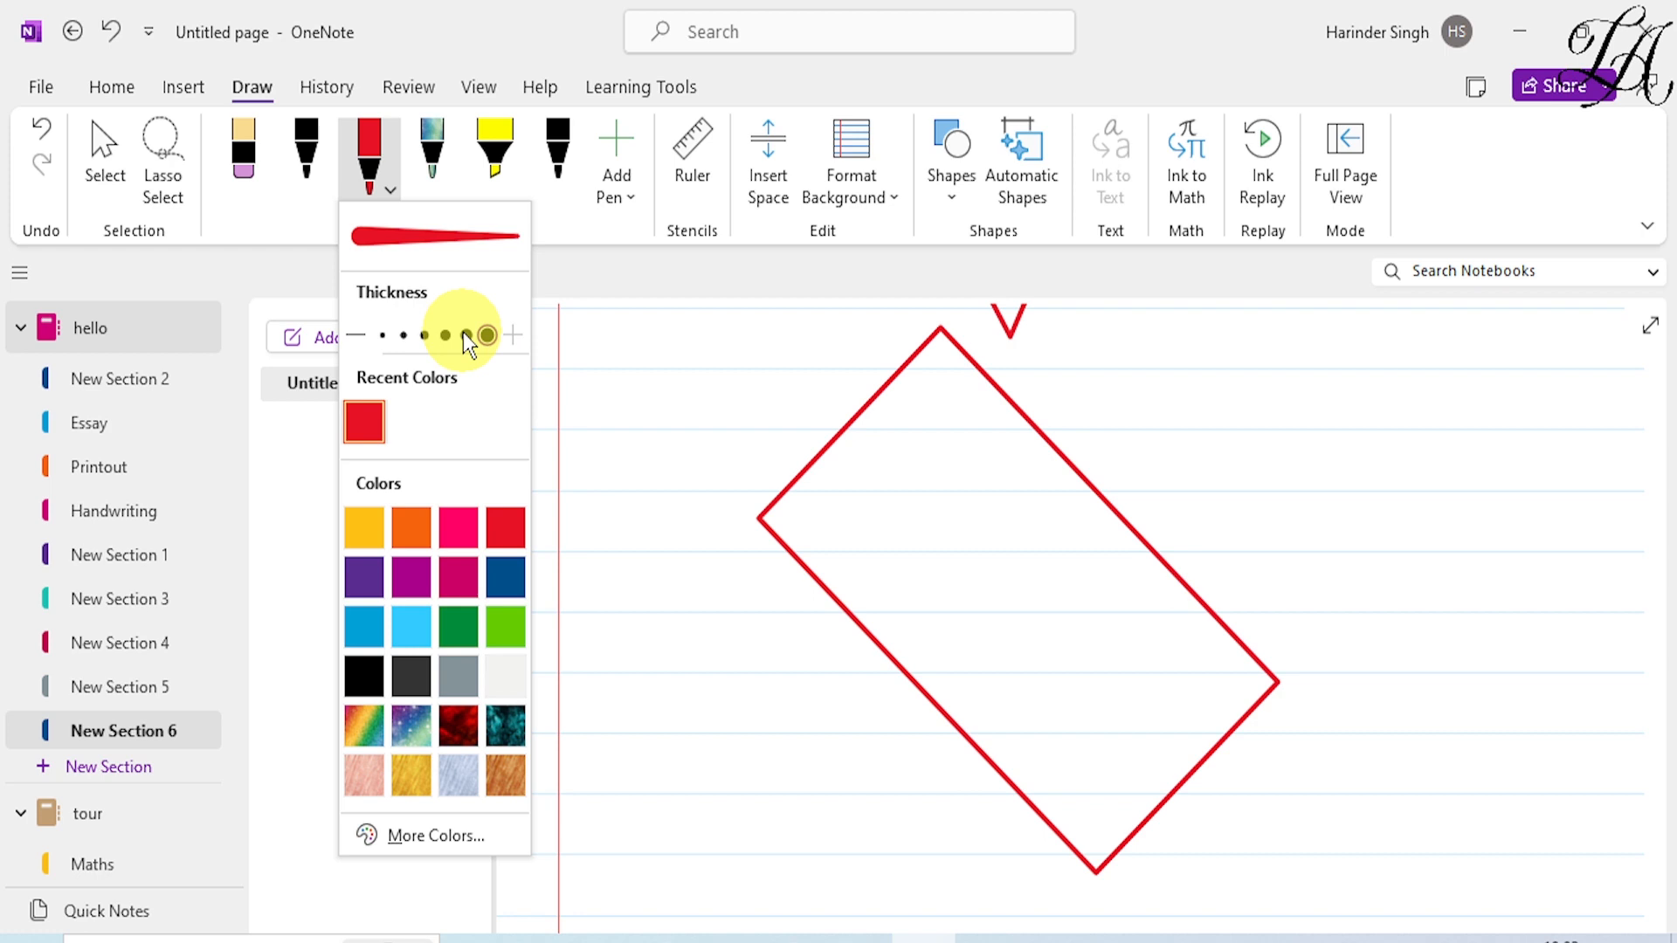
left_click(403, 337)
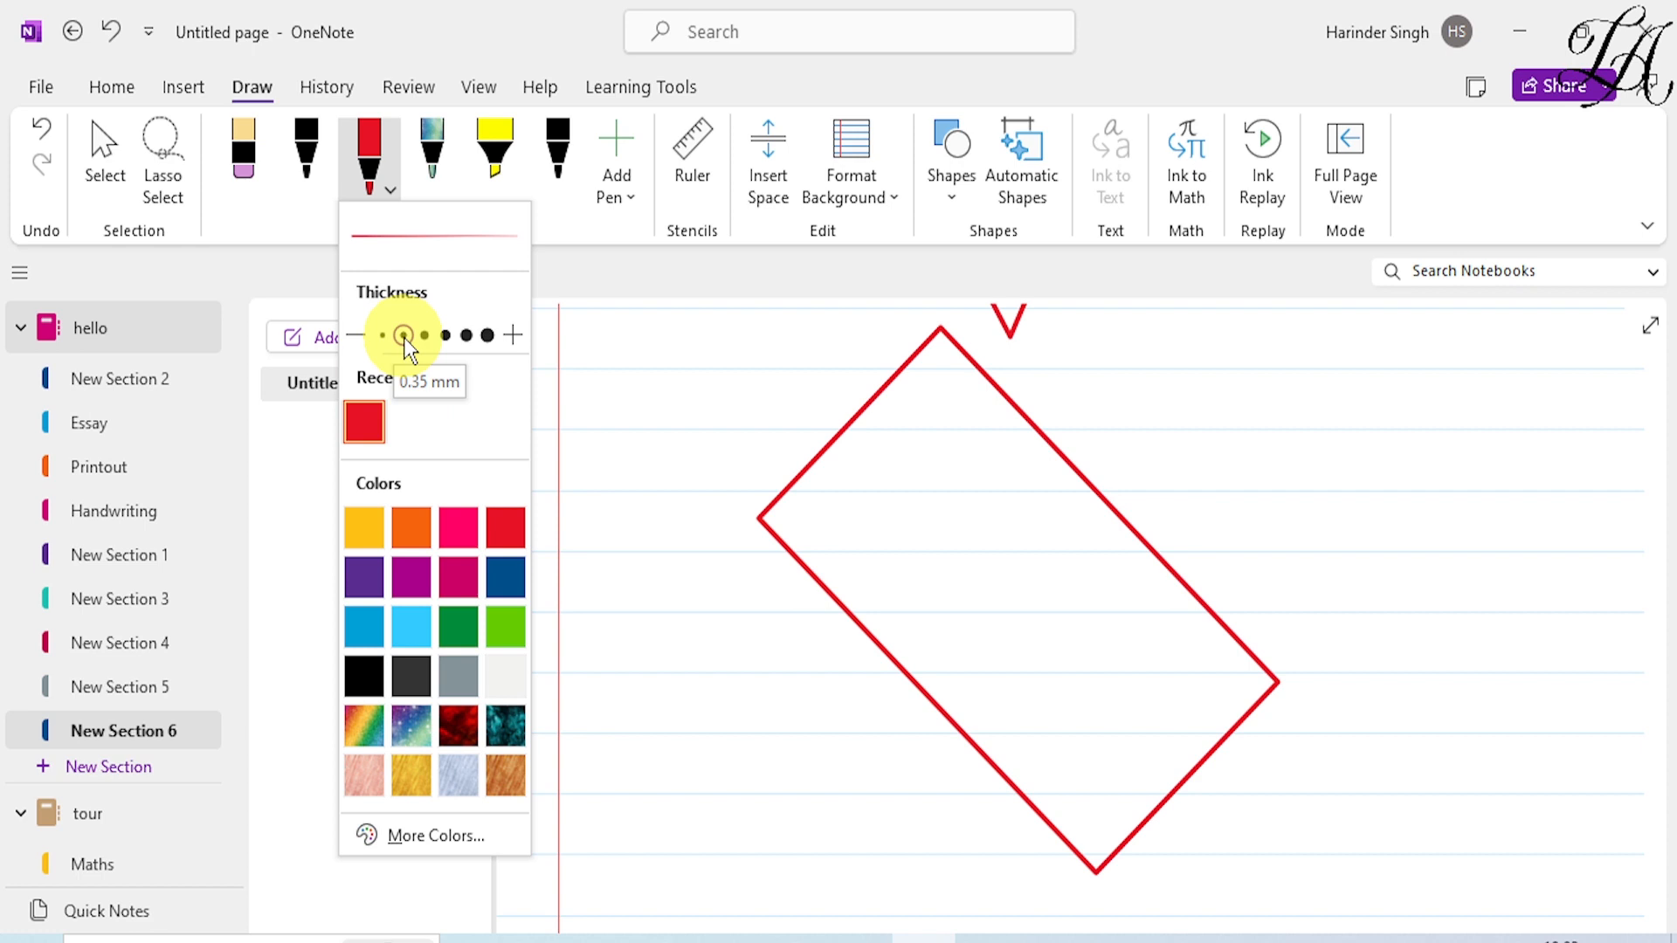
left_click(1213, 472)
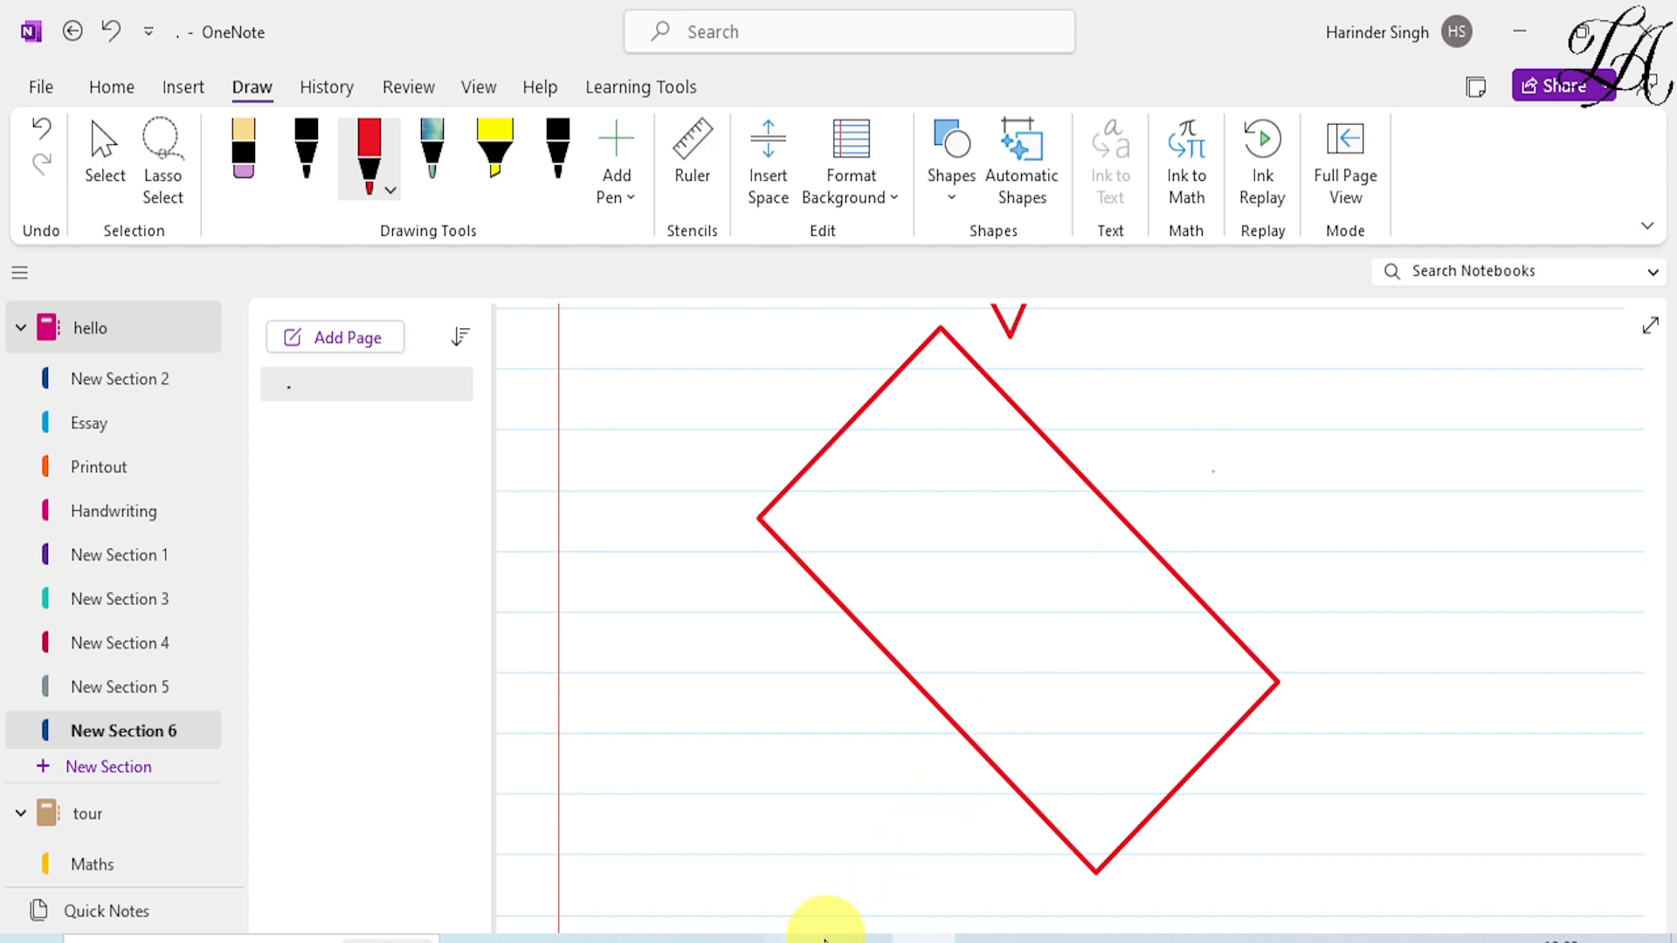
Switch to the Microsoft support page on dictating notes in Chrome and read the supported versions, dictation instructions and voice command categories
left_click(805, 939)
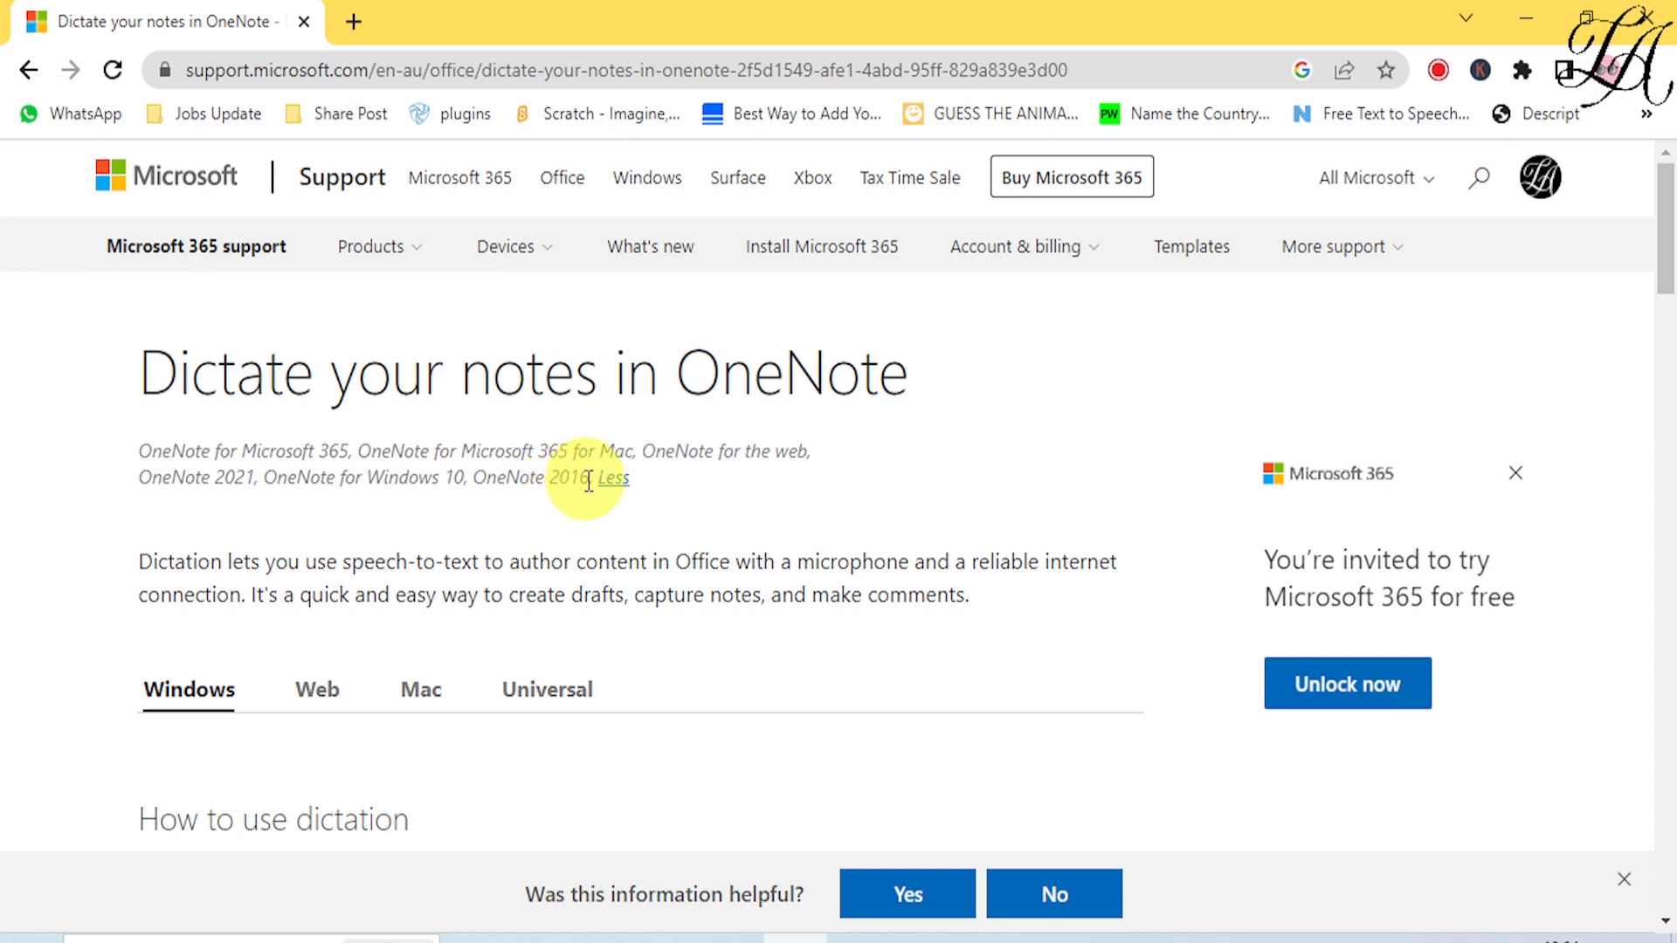
left_click_drag(465, 447, 628, 456)
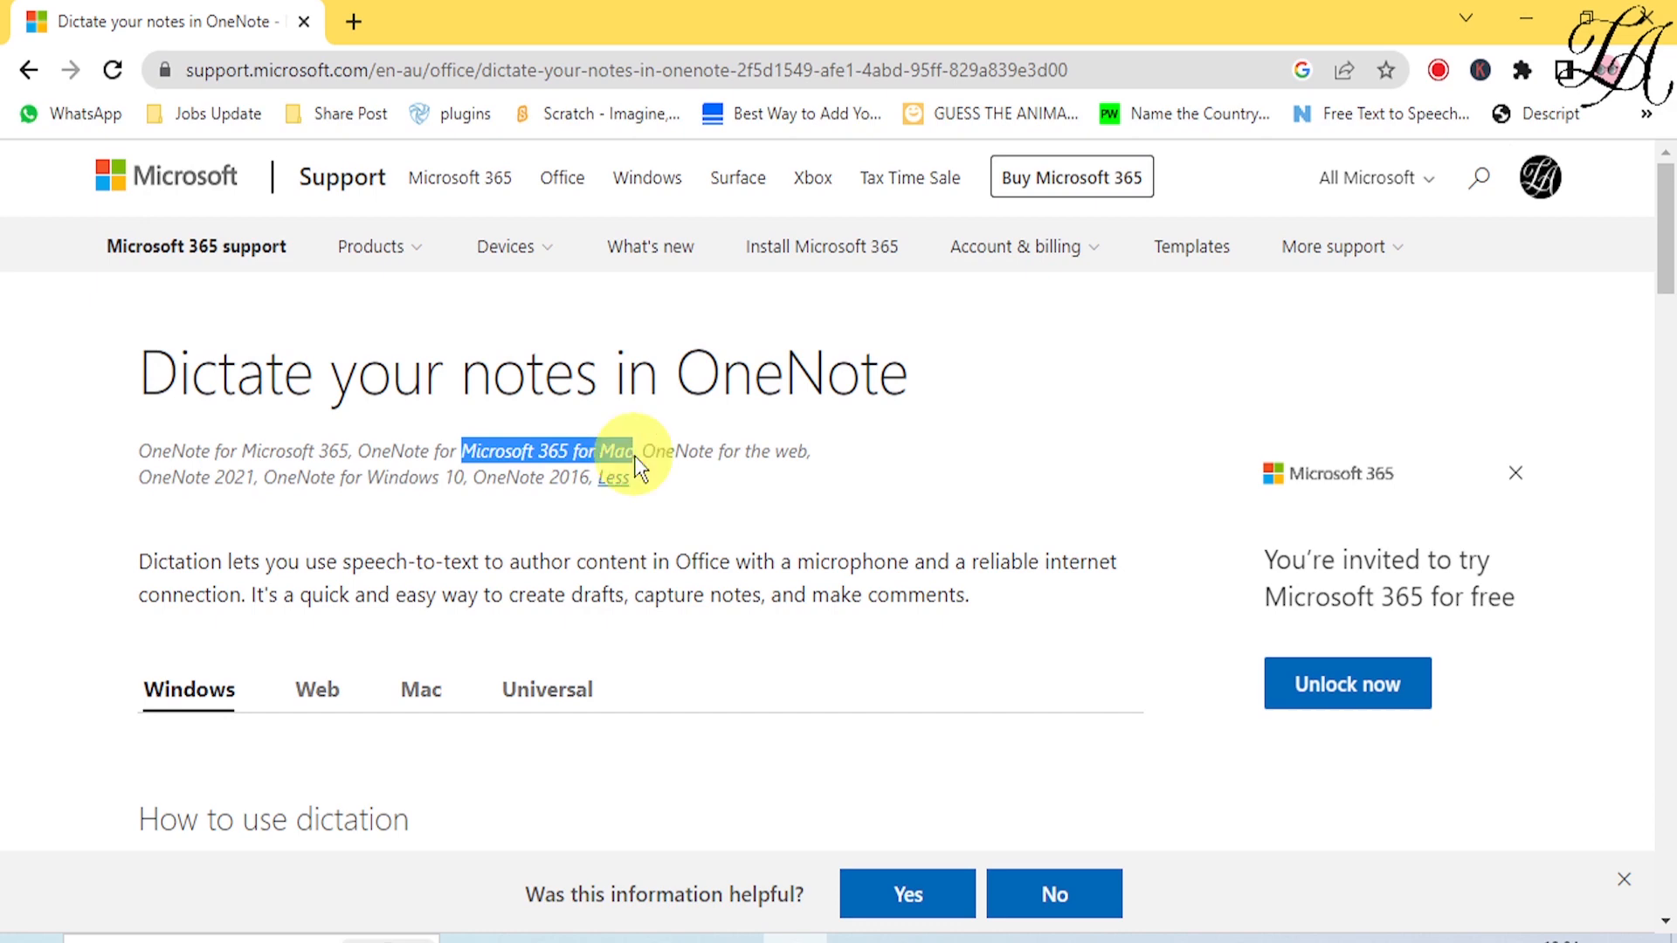
scroll(637, 467, "down", 5)
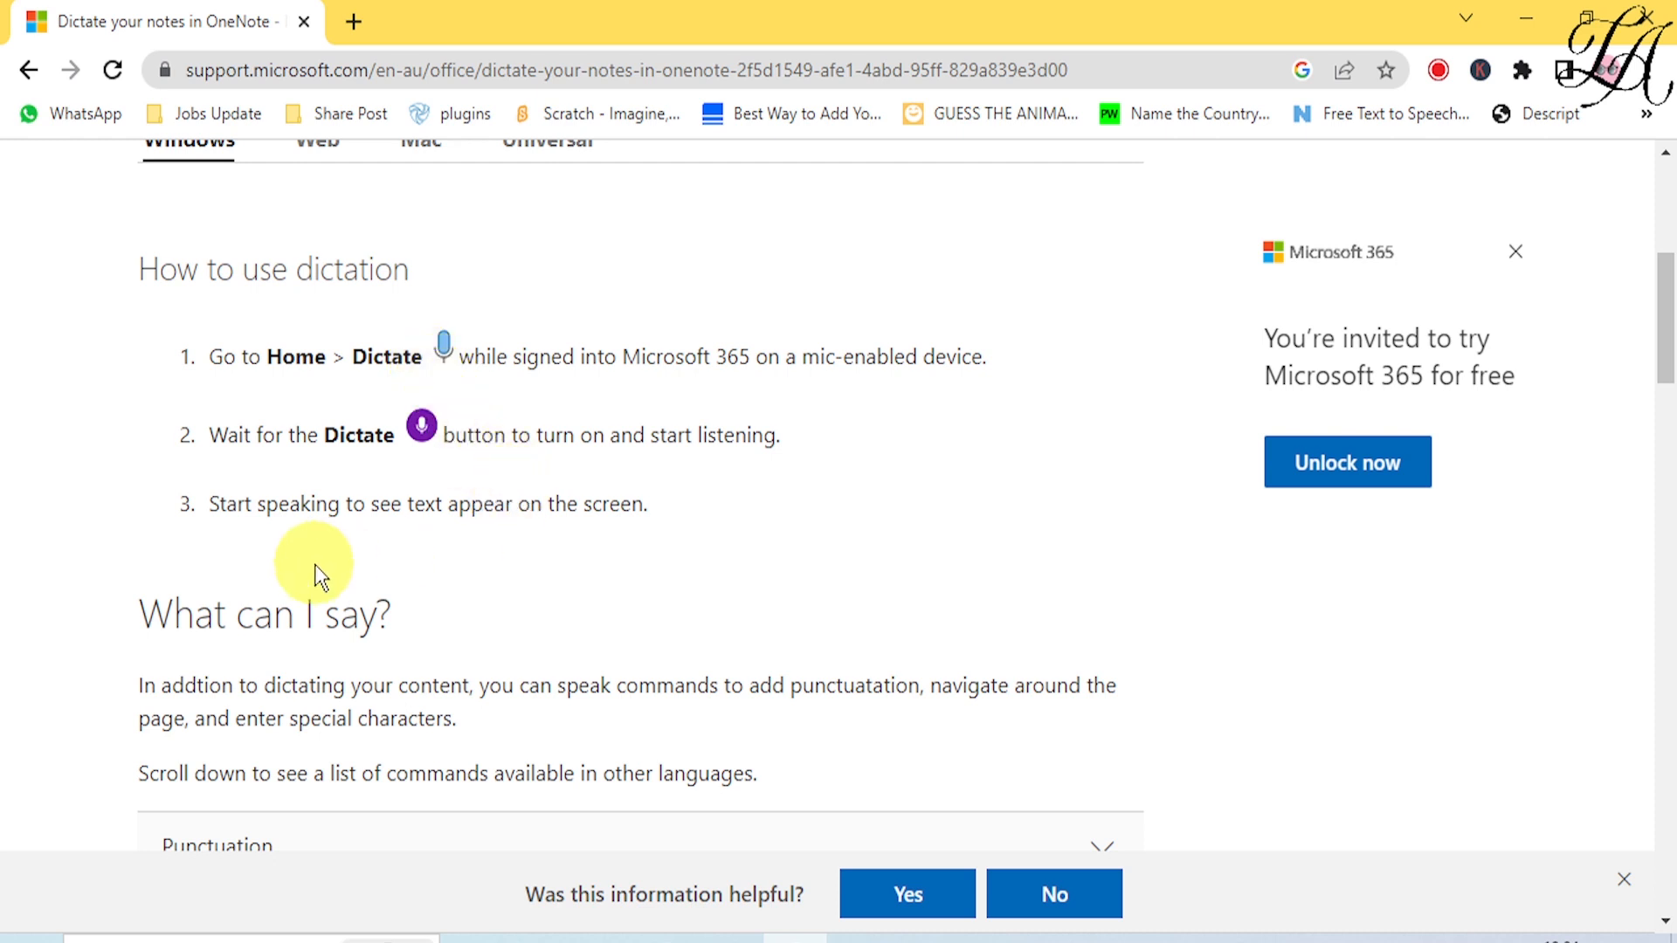
scroll(603, 577, "down", 2)
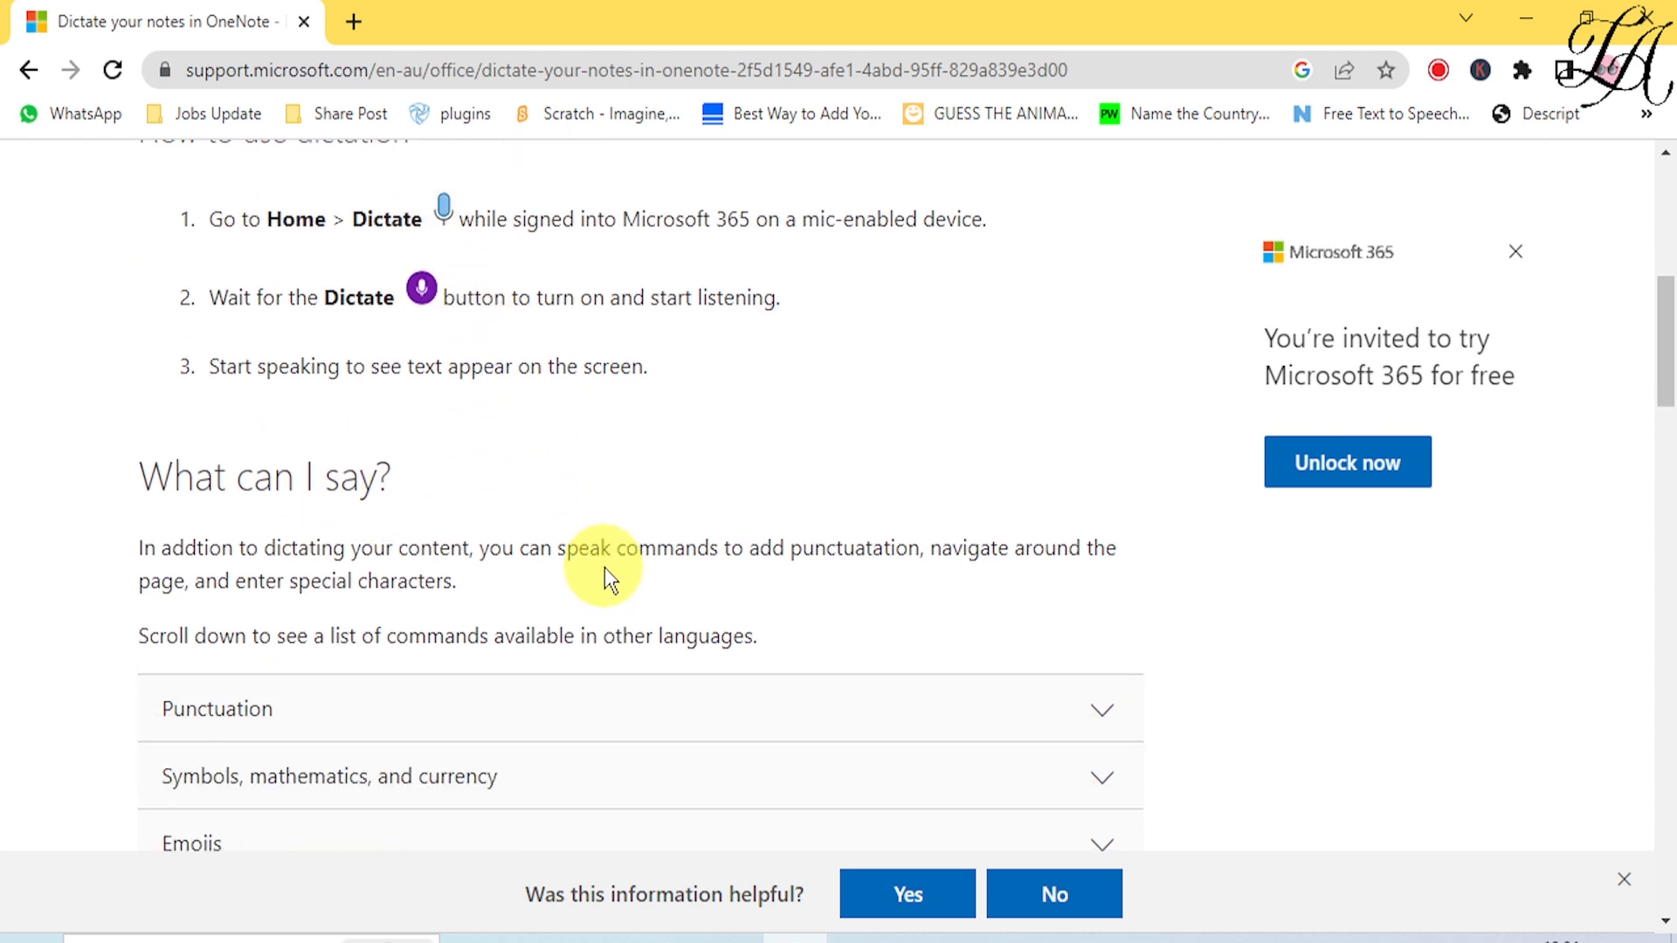
scroll(605, 568, "down", 4)
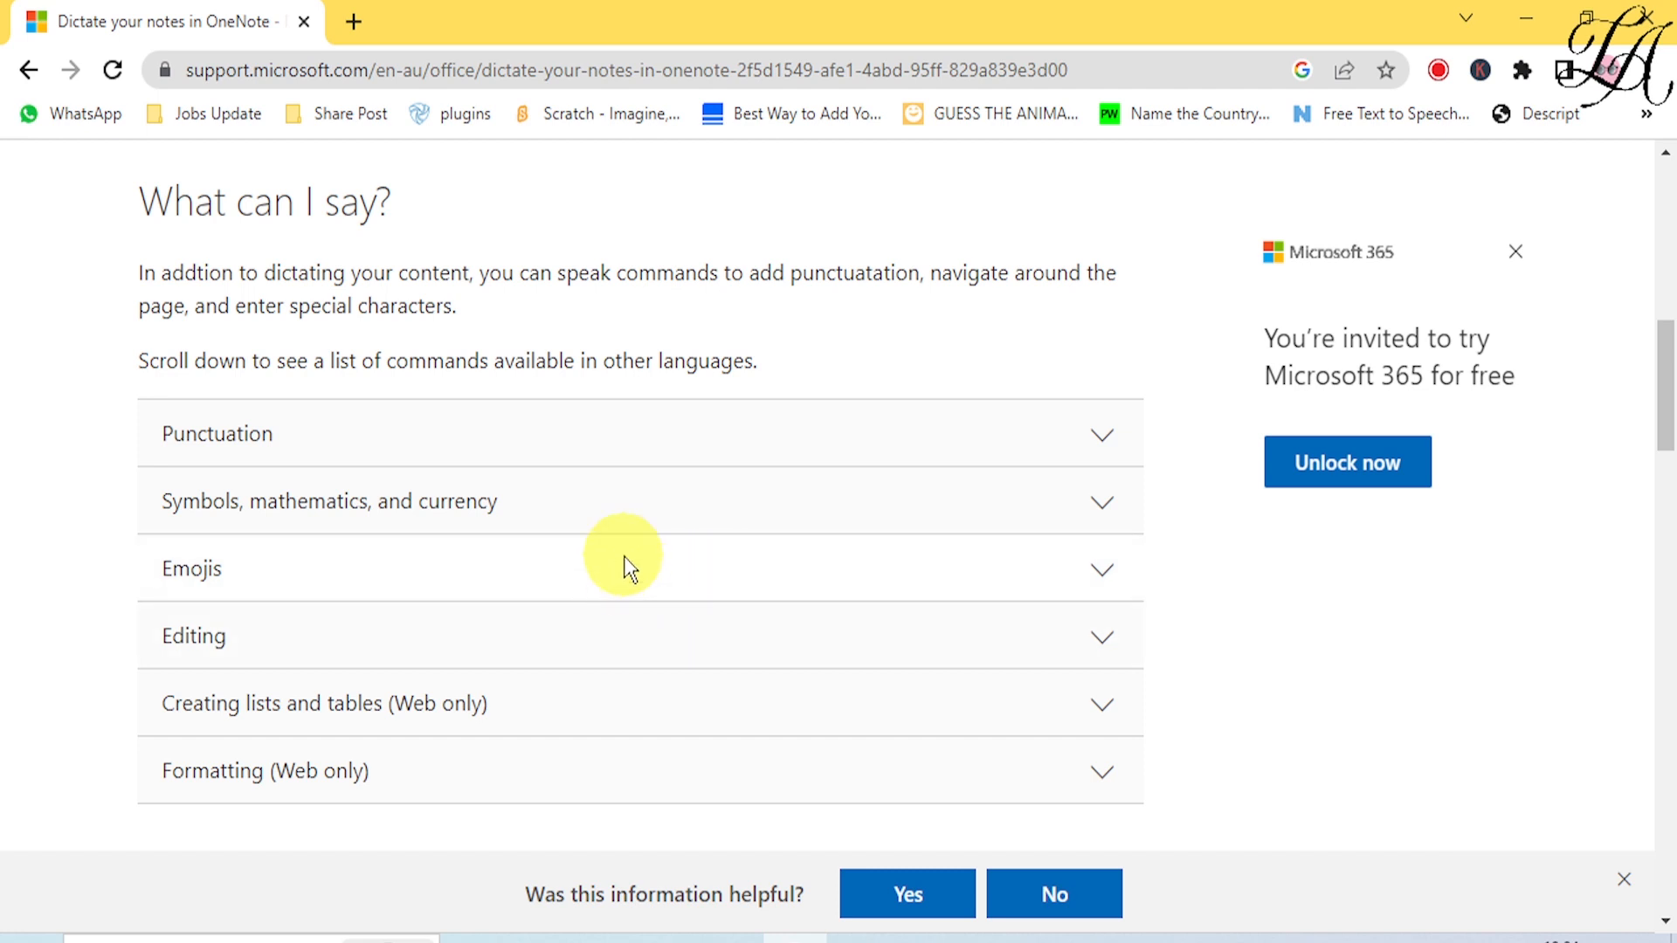
scroll(624, 567, "down", 6)
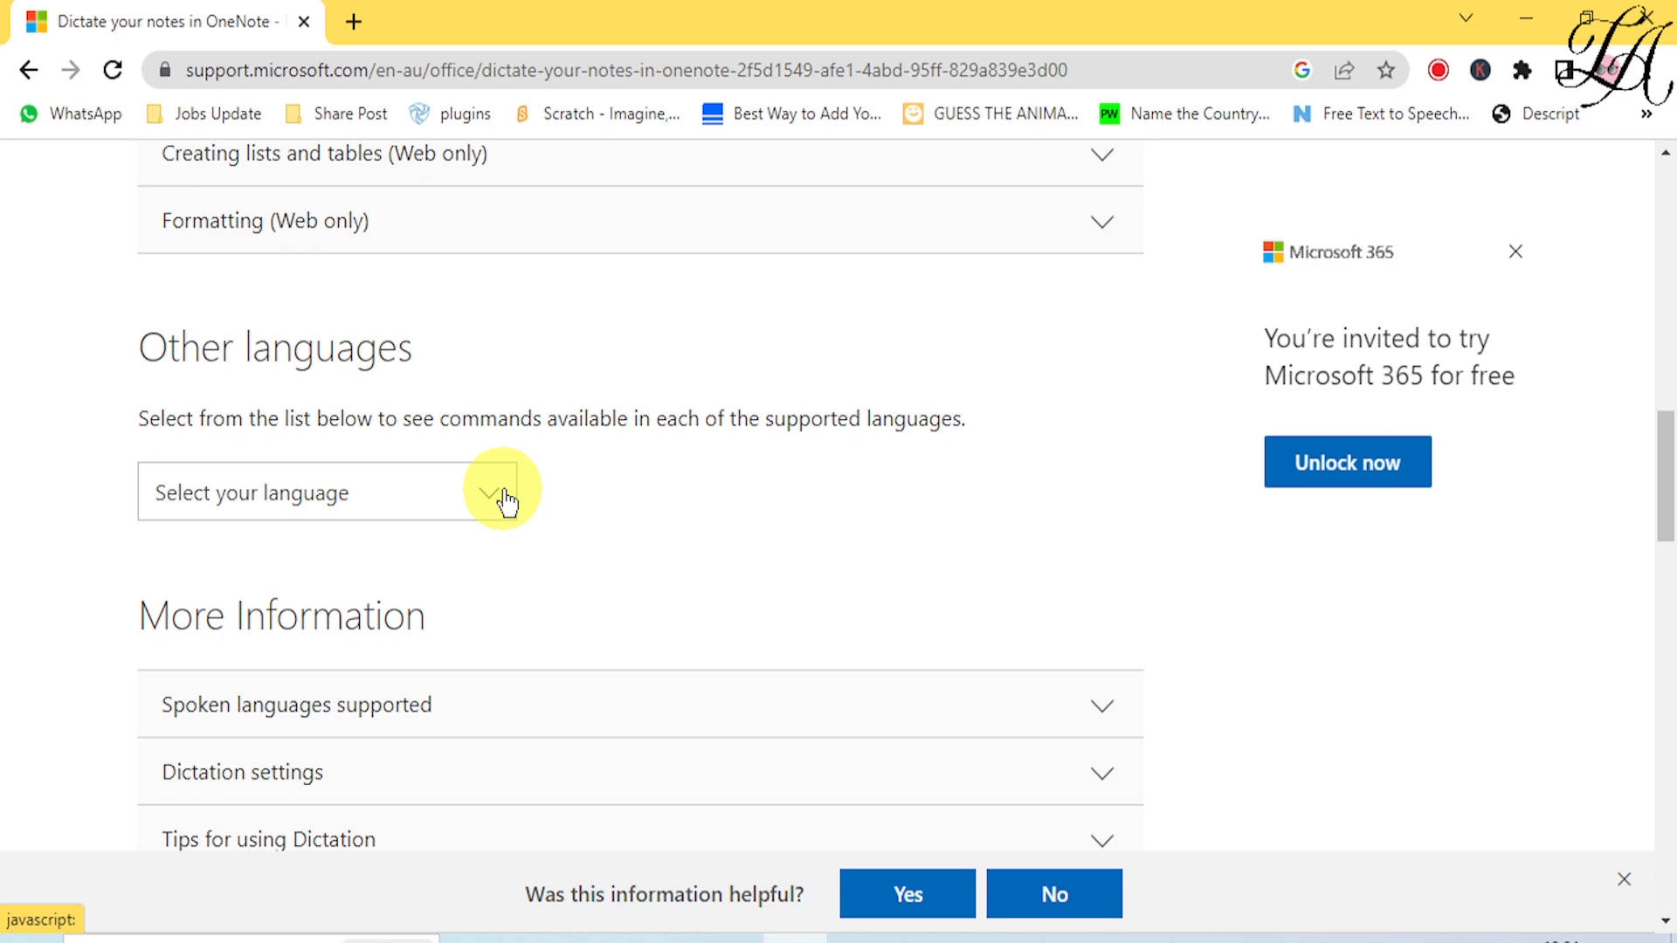
Examine the languages offered for voice commands under Other languages, leaving none selected
left_click(504, 502)
scroll(318, 579, "down", 4)
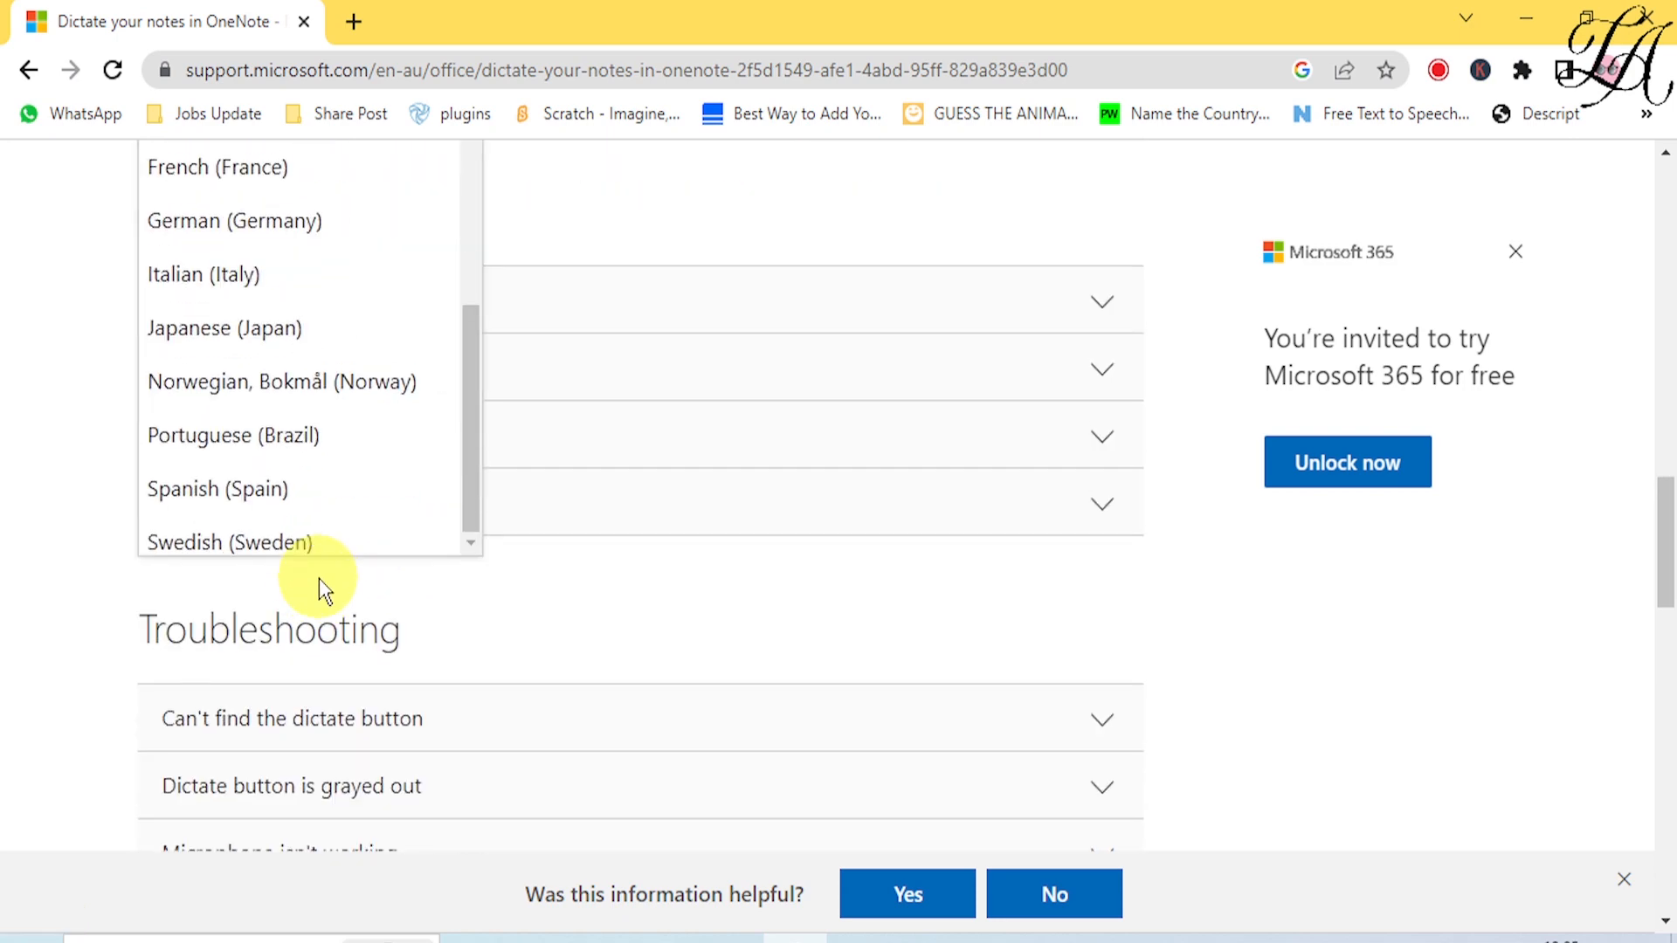
scroll(340, 472, "down", 2)
scroll(337, 479, "up", 5)
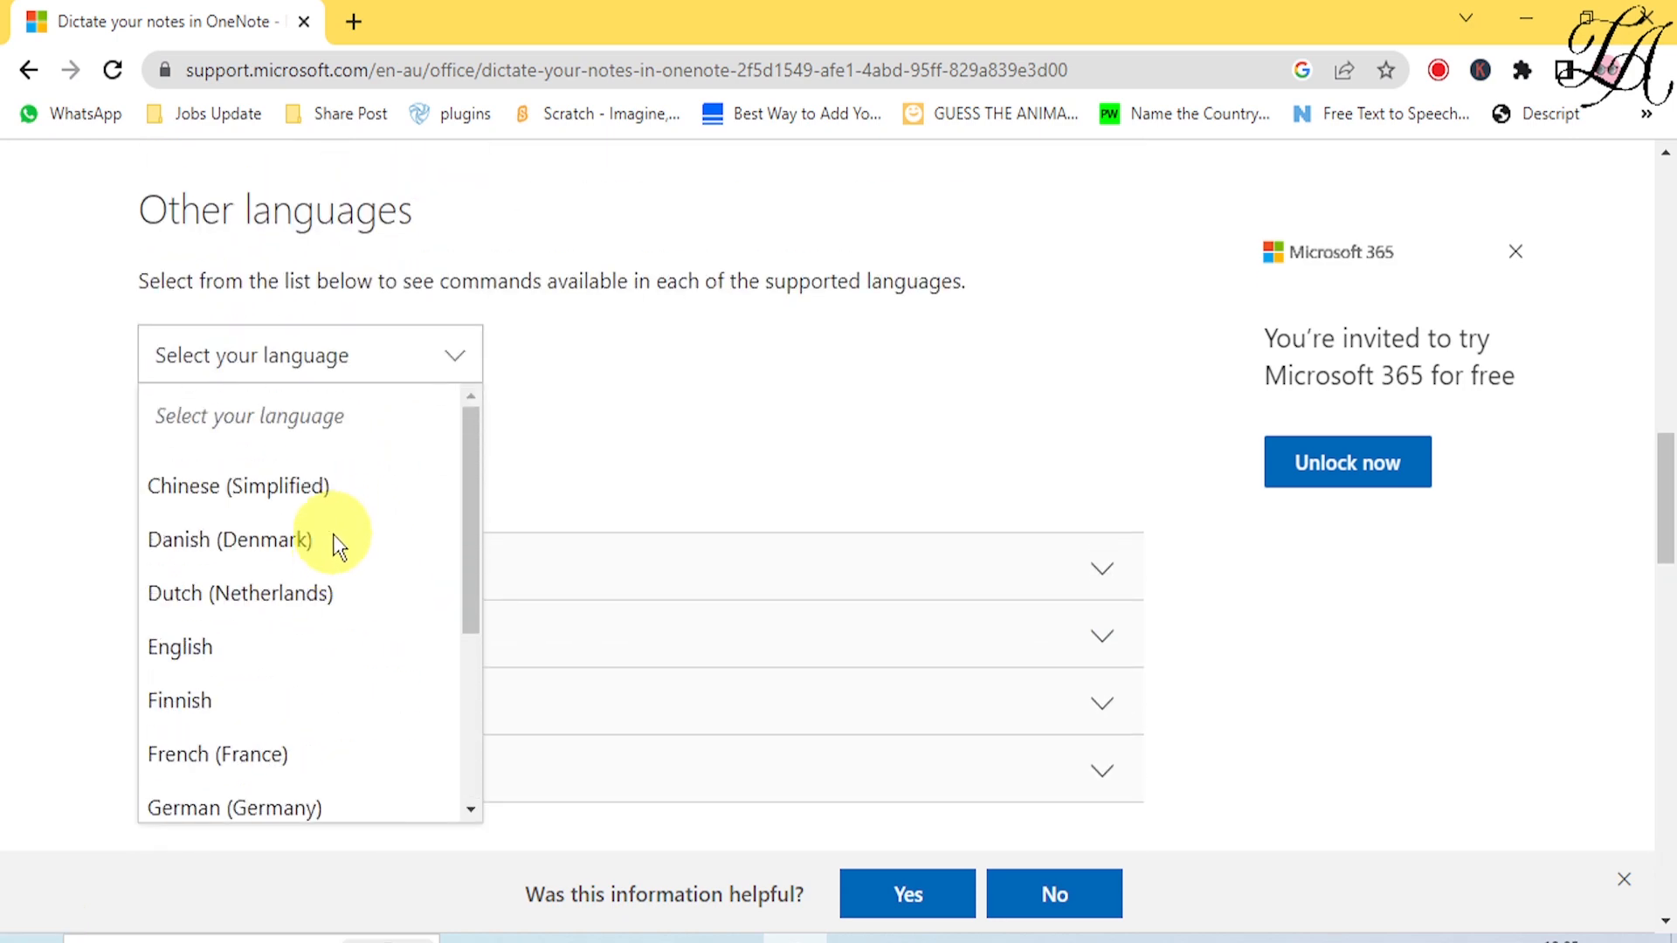
left_click(961, 411)
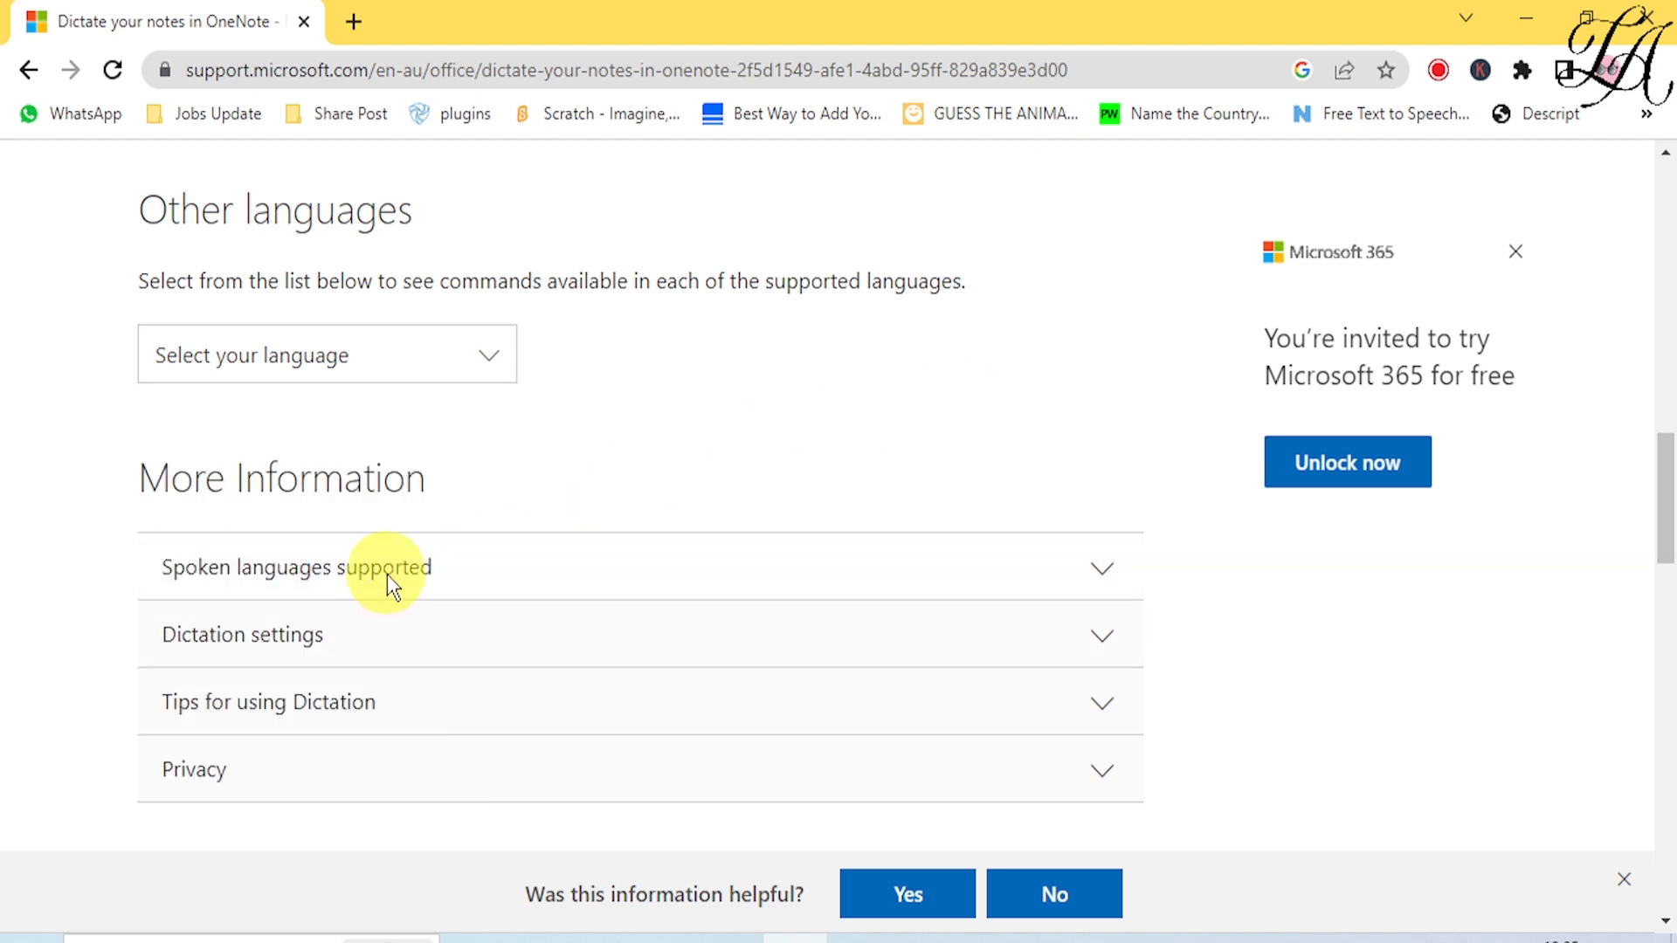
Expand the Spoken languages supported section and review its supported and preview languages
left_click(393, 576)
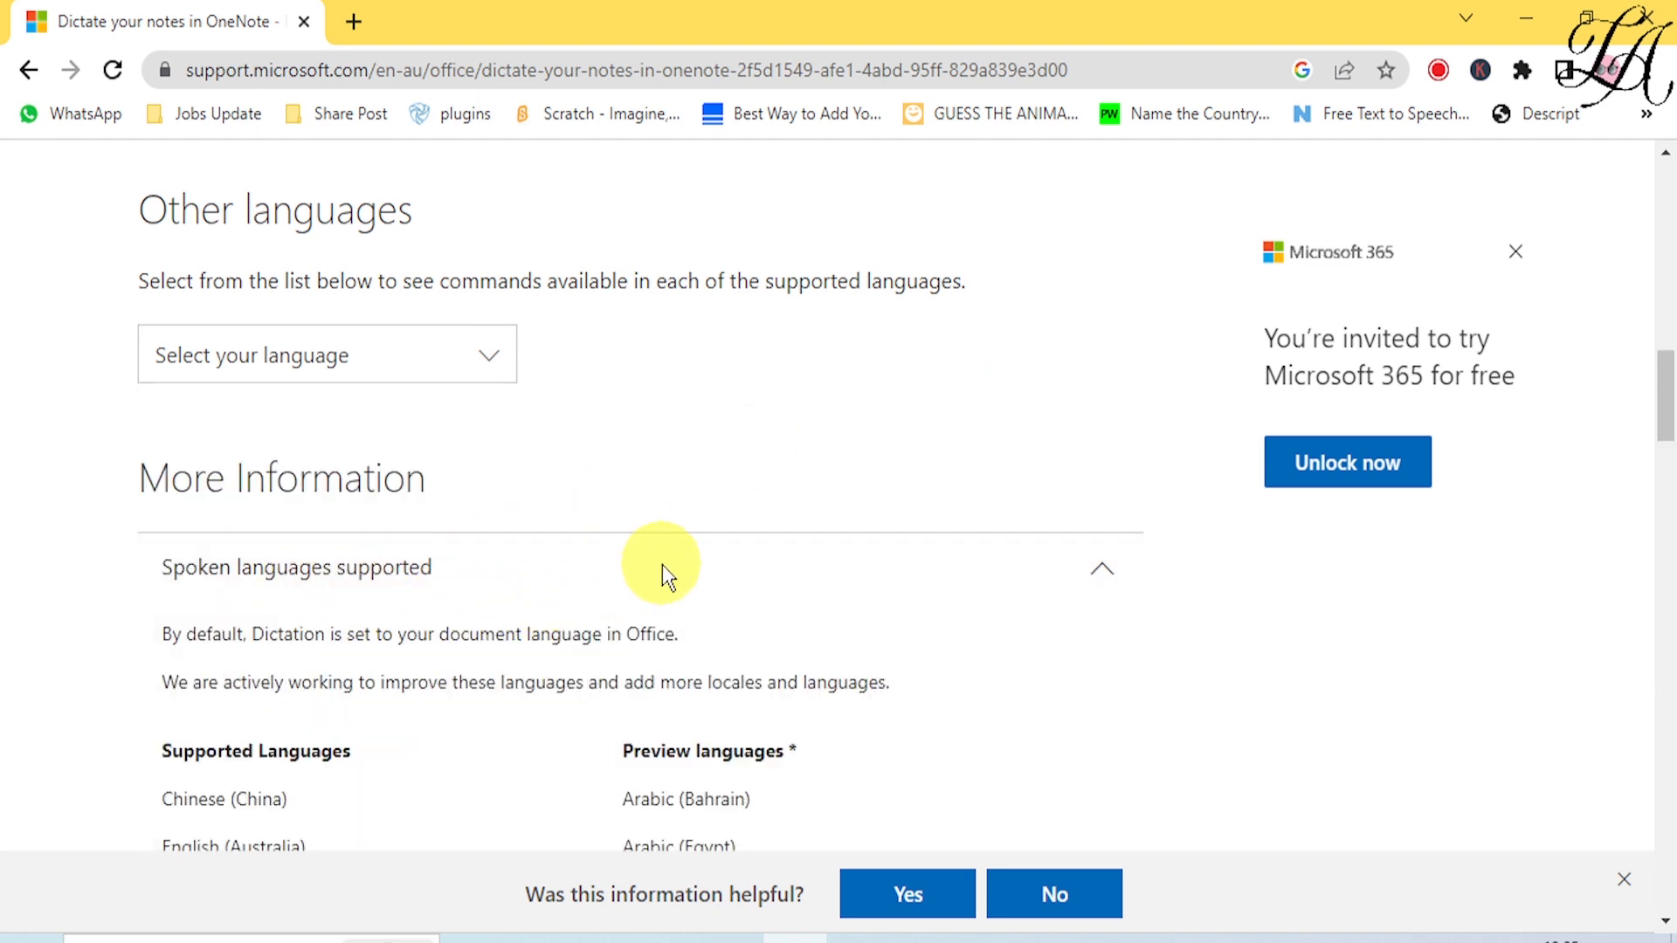
scroll(662, 564, "down", 2)
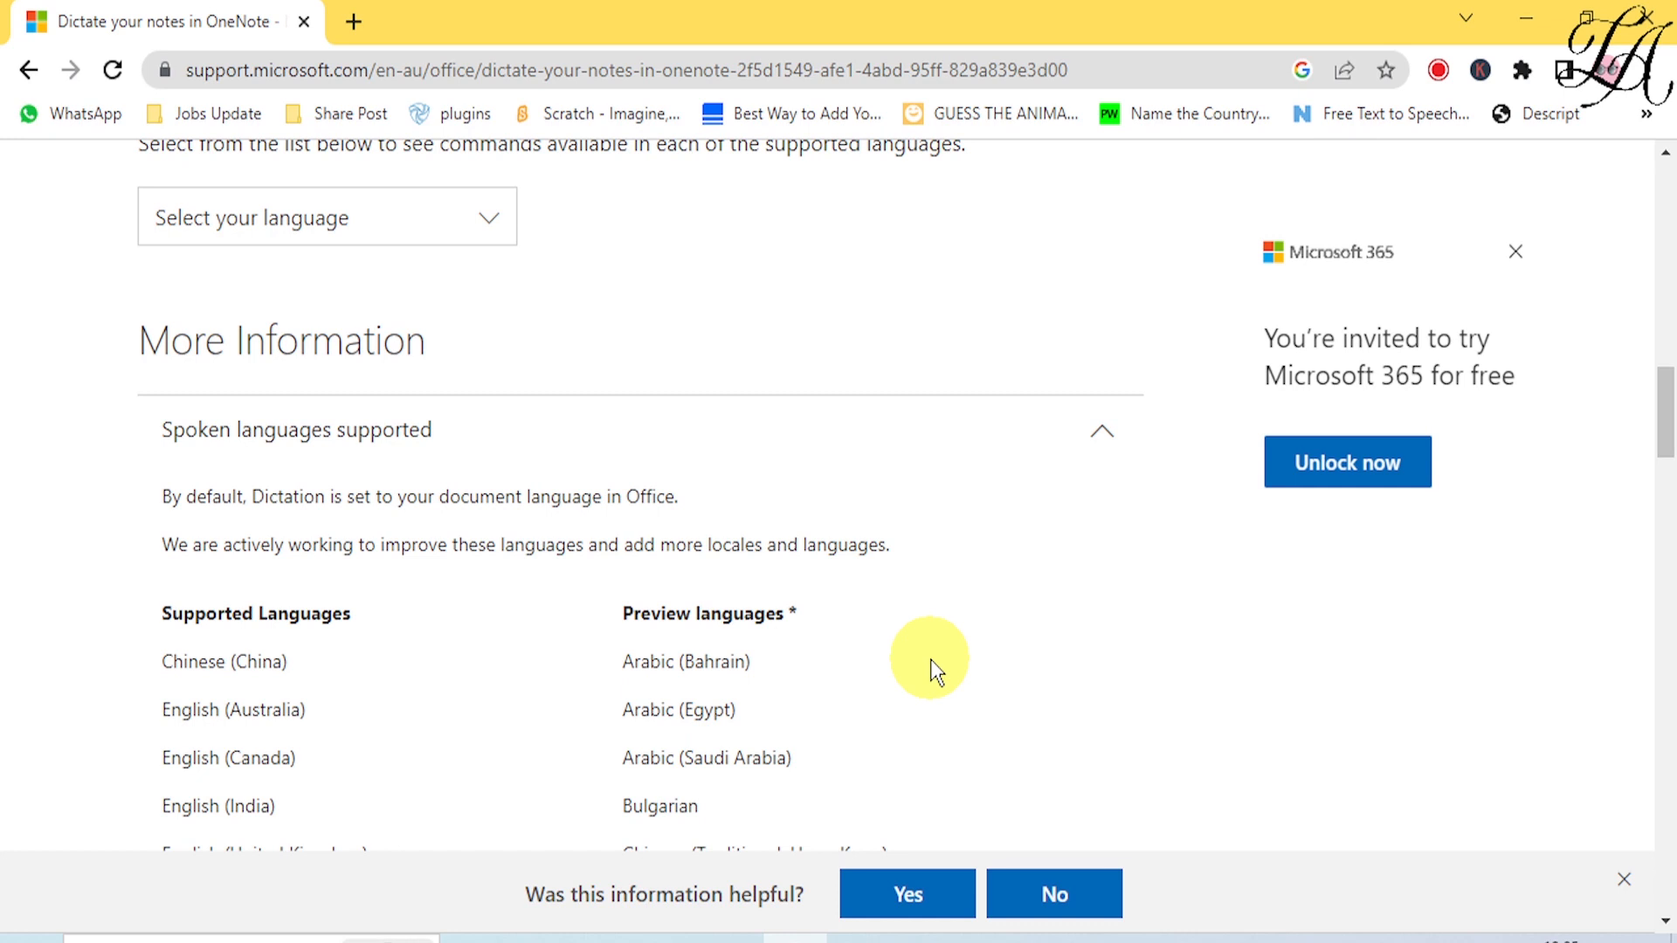
scroll(928, 667, "down", 3)
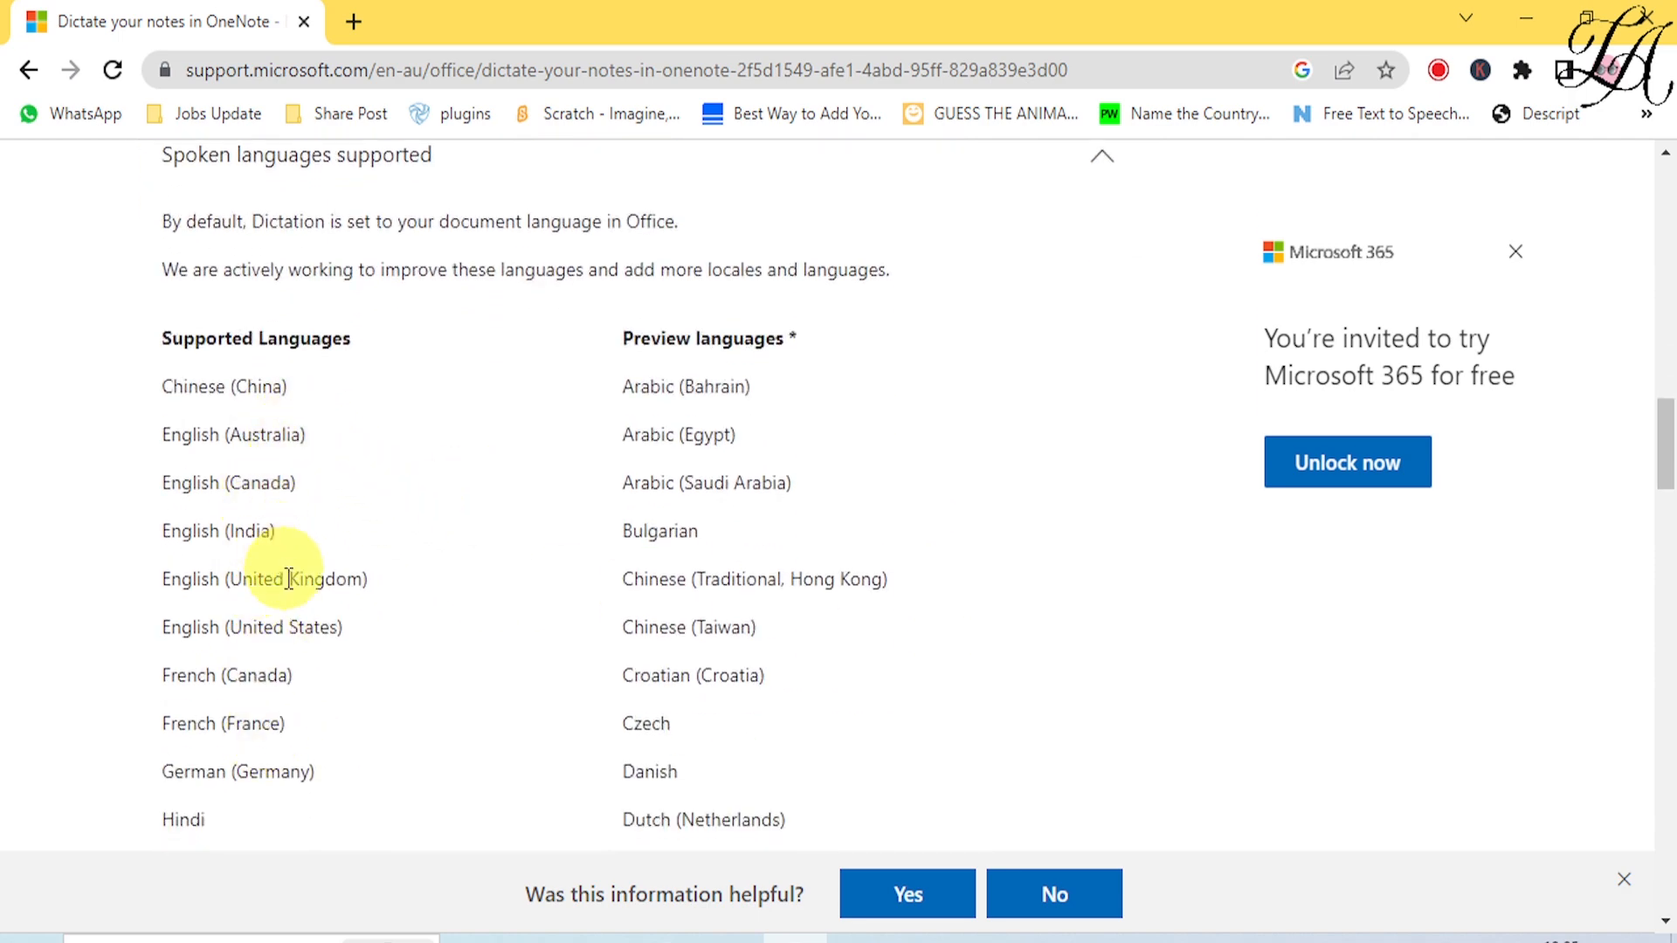
scroll(251, 524, "down", 2)
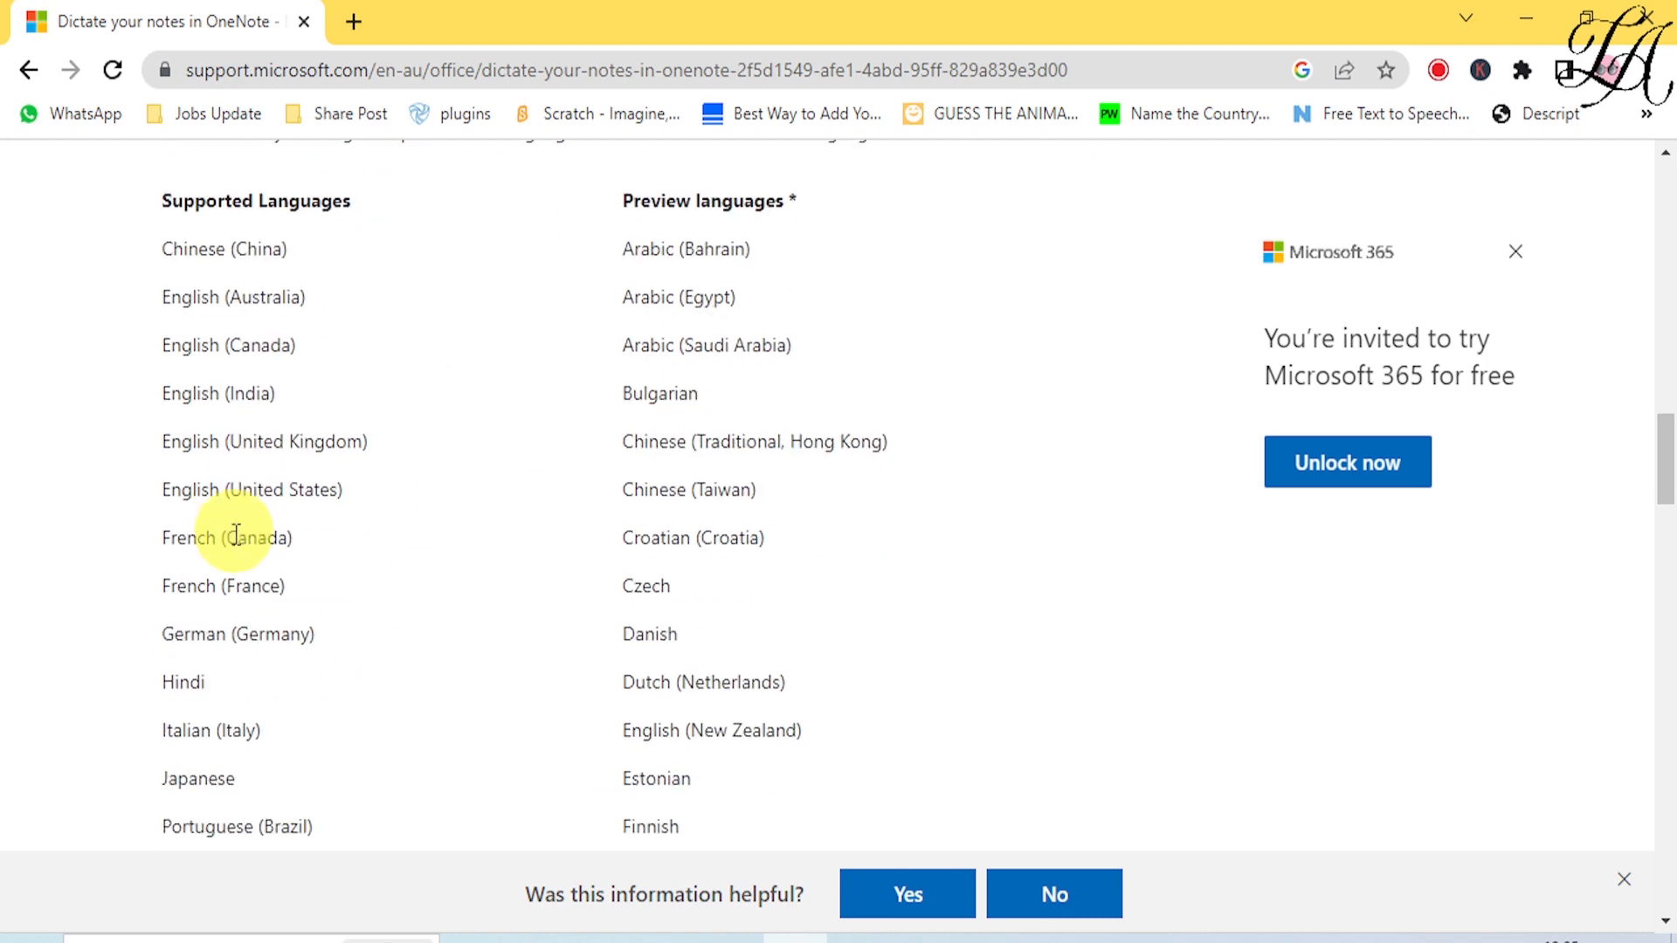
scroll(241, 585, "down", 3)
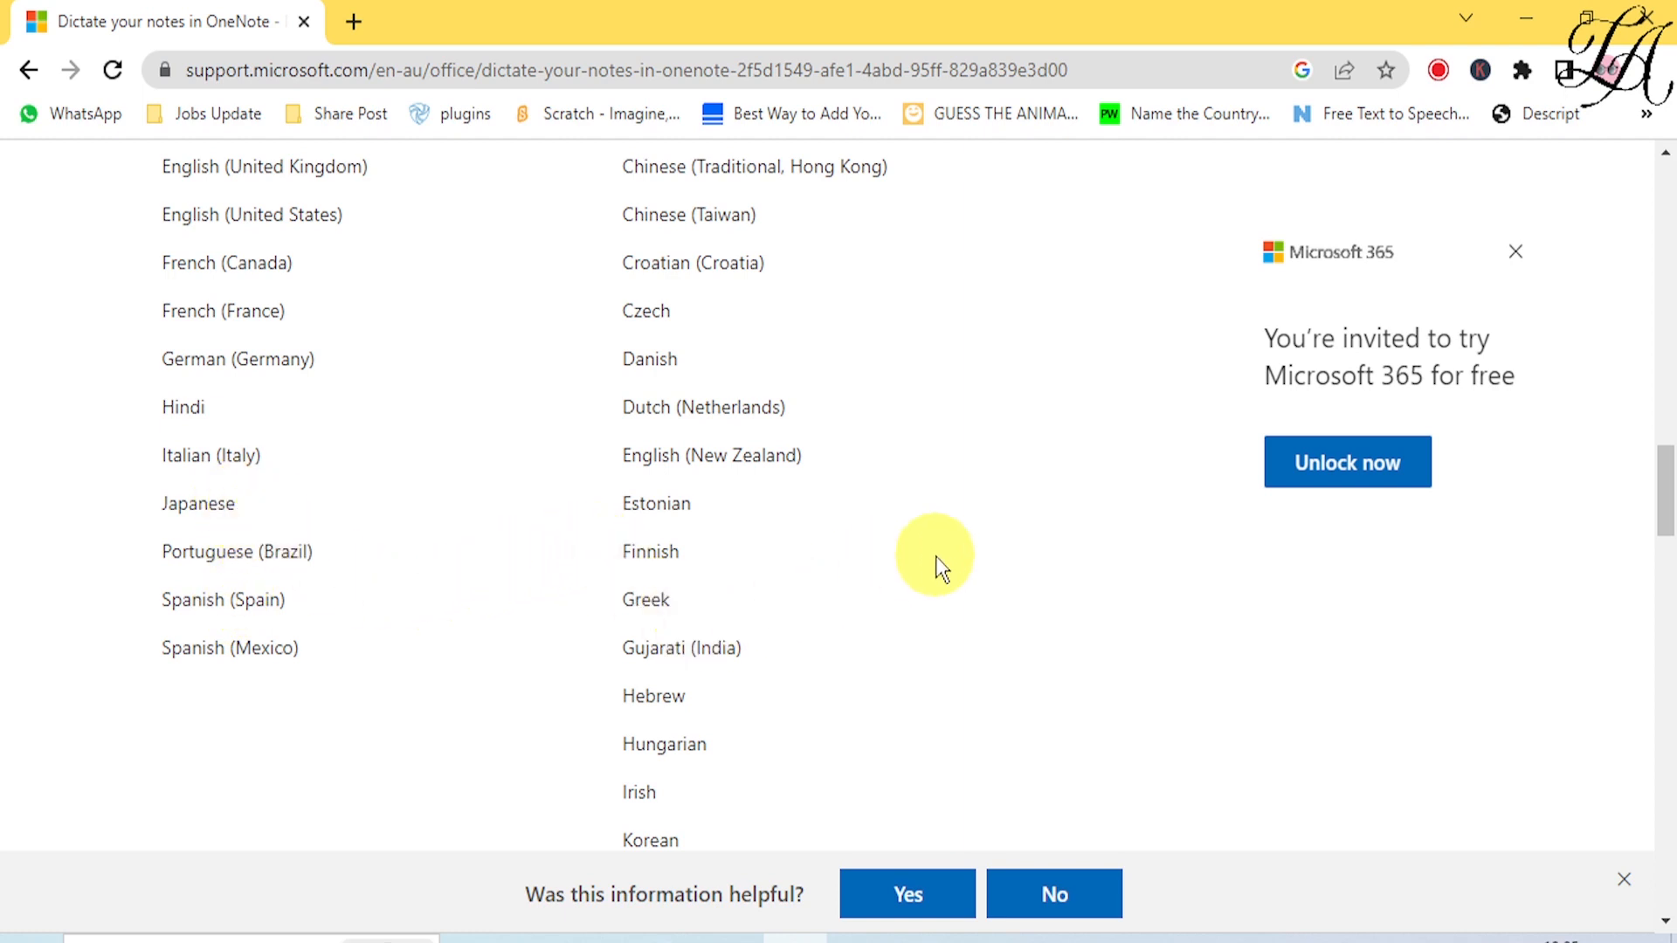
scroll(940, 568, "down", 10)
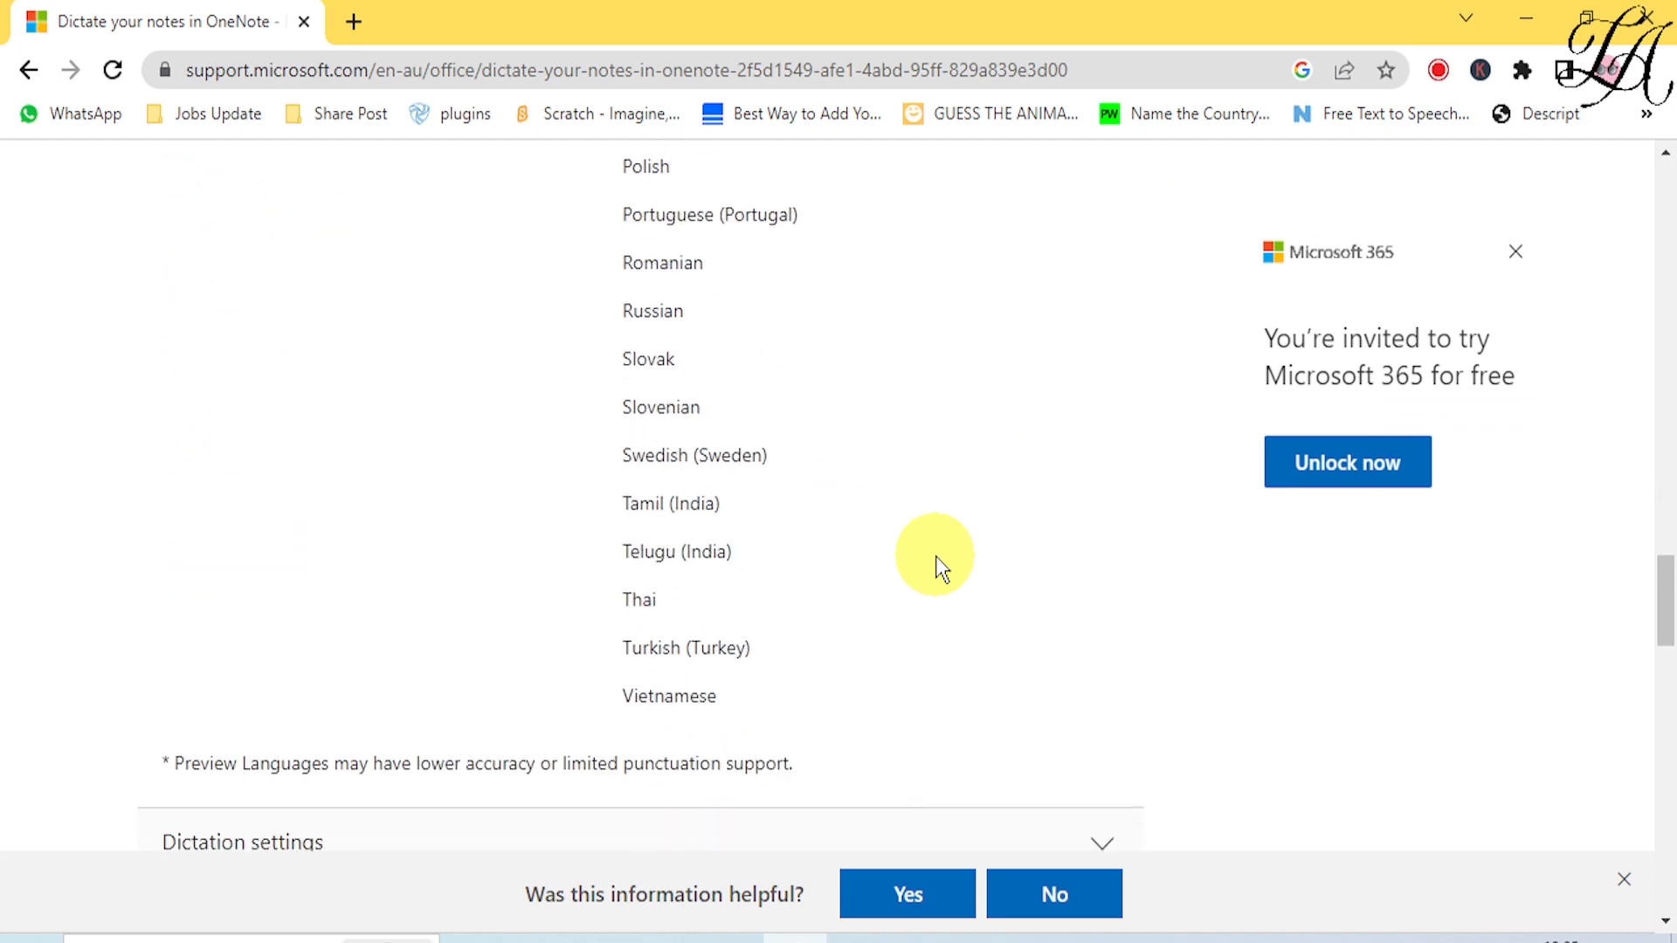
scroll(940, 569, "up", 15)
scroll(941, 569, "up", 6)
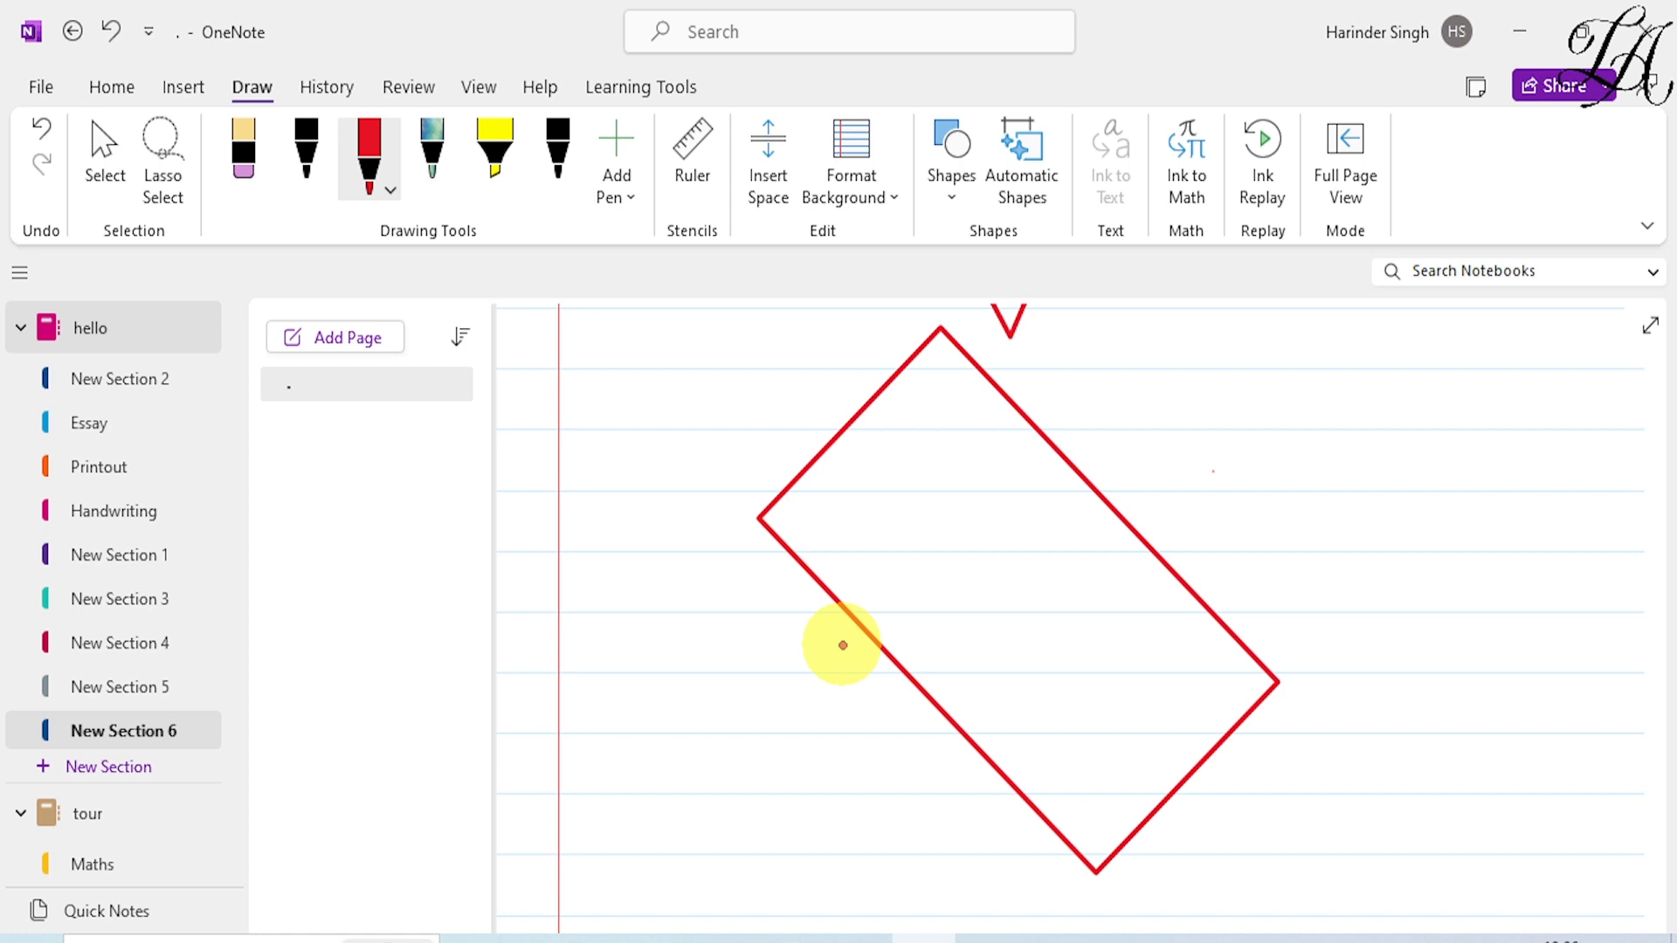
Switch back to OneNote and display its Insert commands
left_click(182, 87)
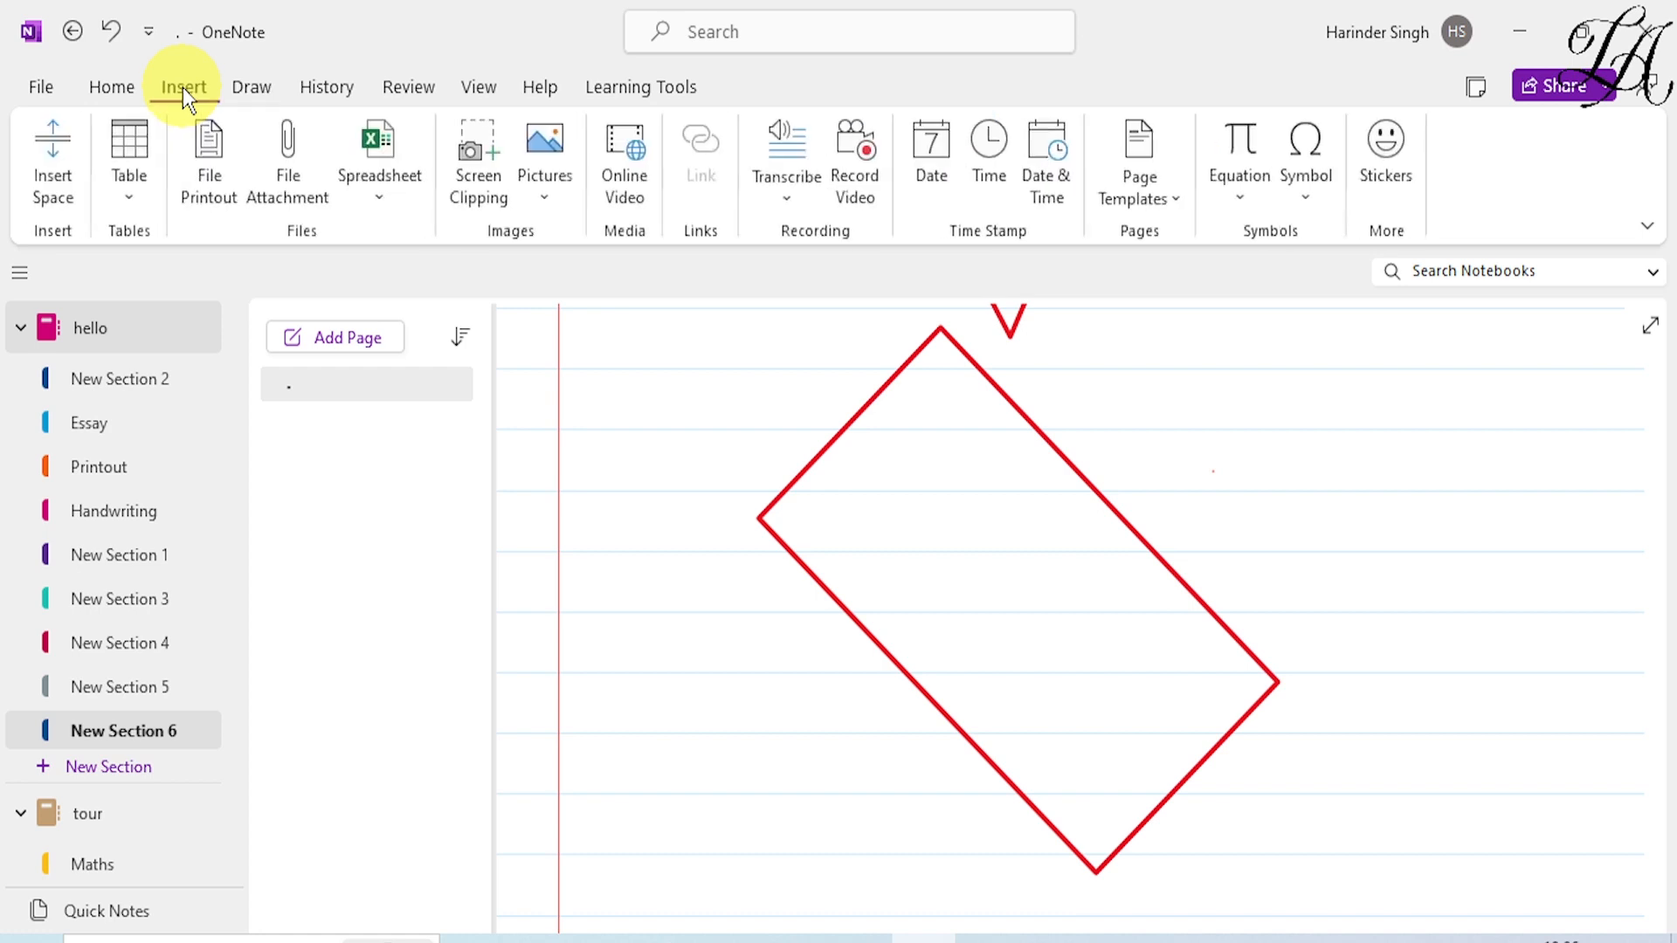